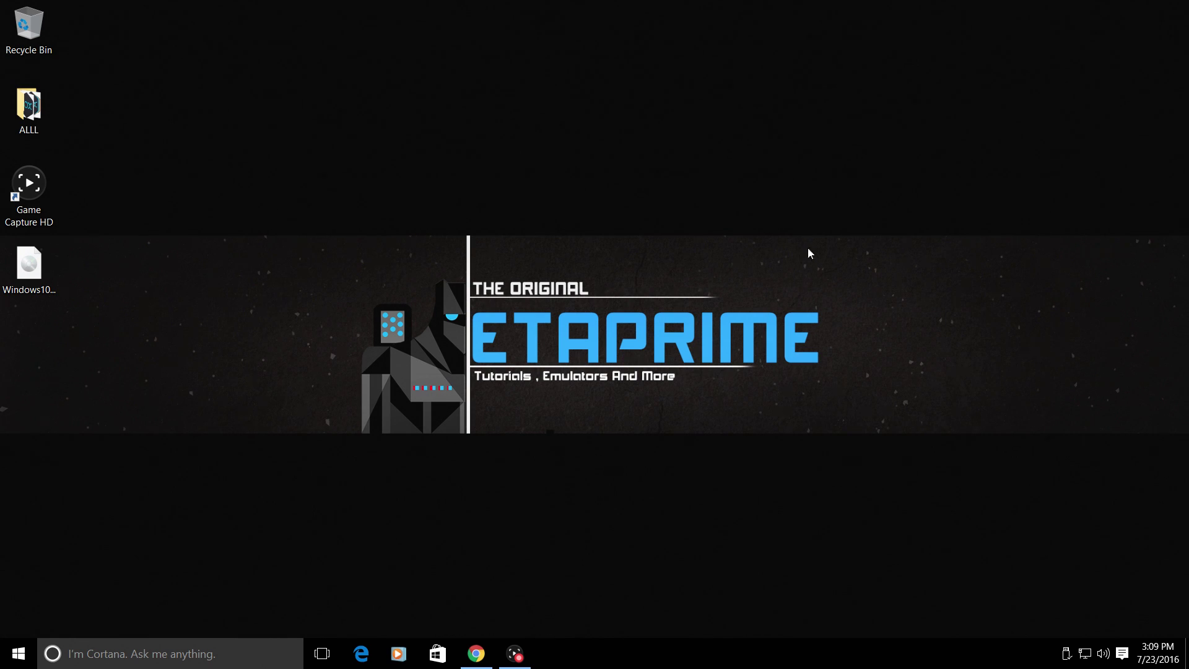
# - Open the Windows 10 IoT Core page from the raspberrypi.org Downloads page
pyautogui.click(478, 655)
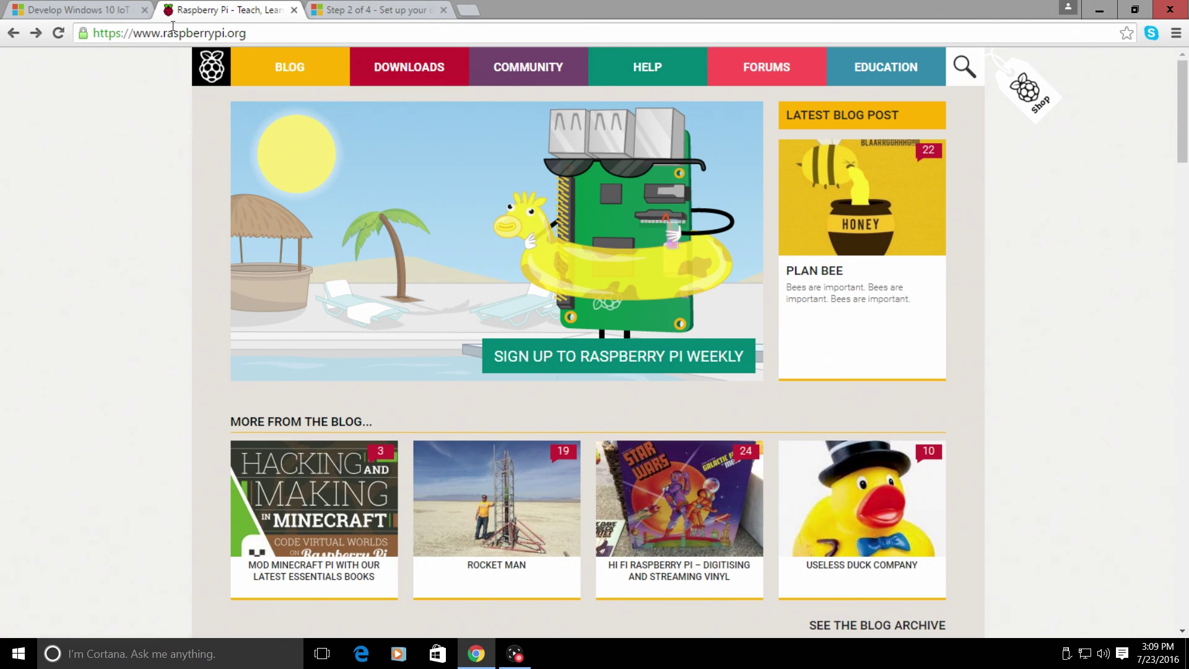
pyautogui.click(389, 60)
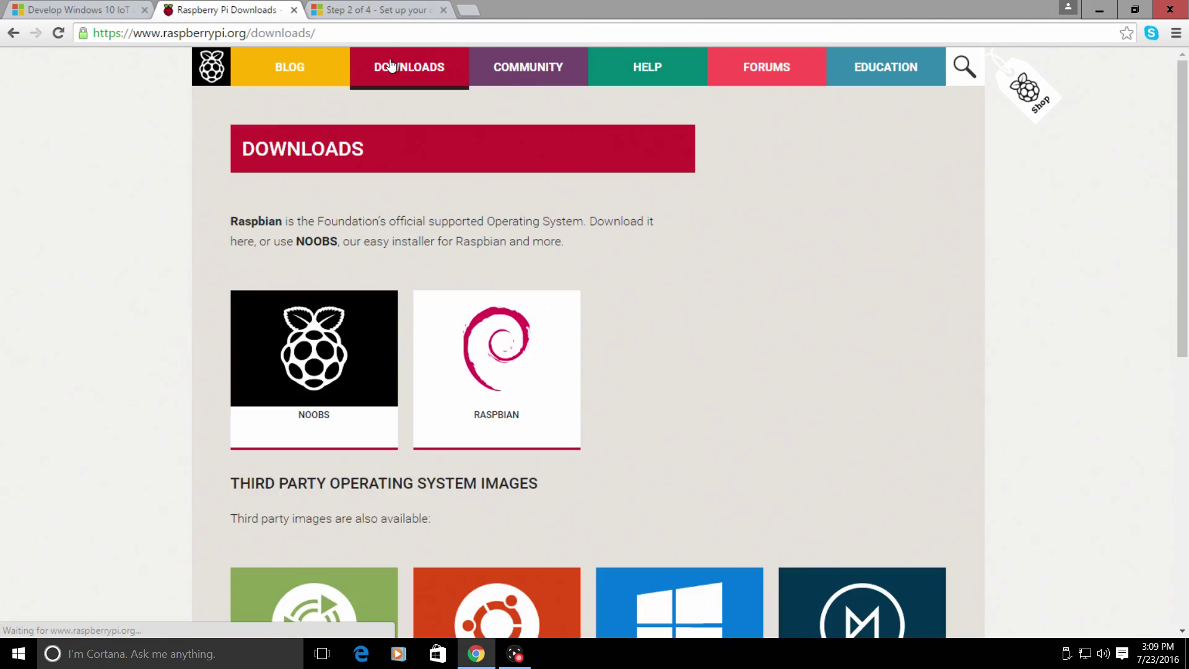
pyautogui.scroll(-9, 557, 501)
pyautogui.scroll(4, 695, 375)
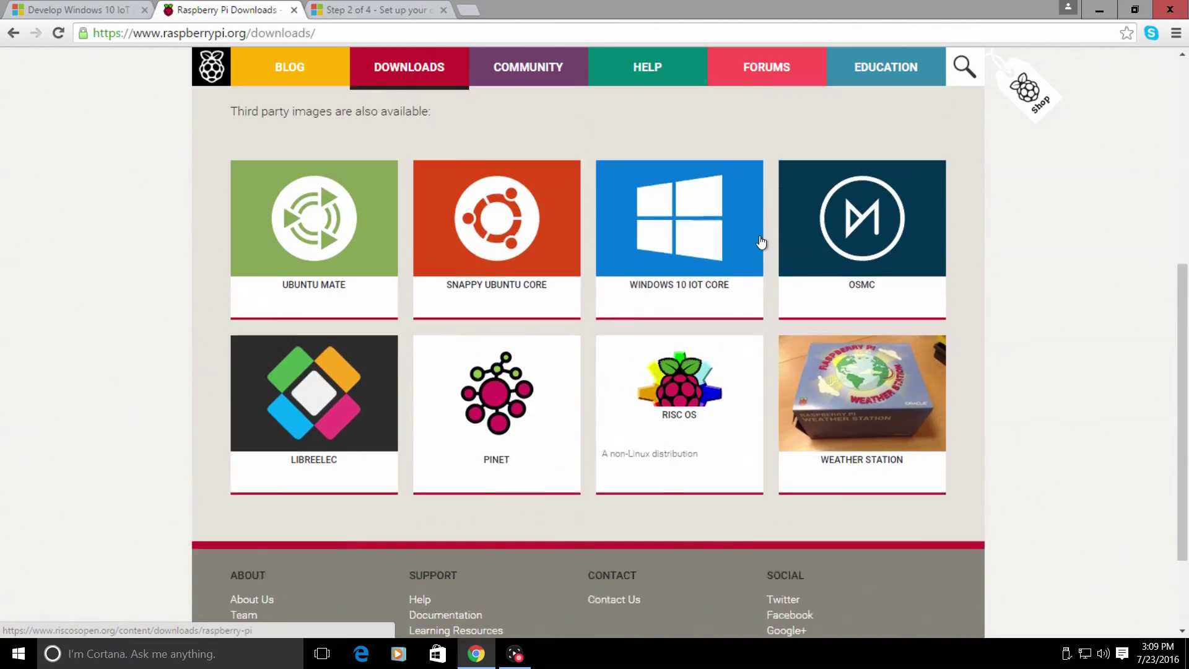
pyautogui.click(672, 339)
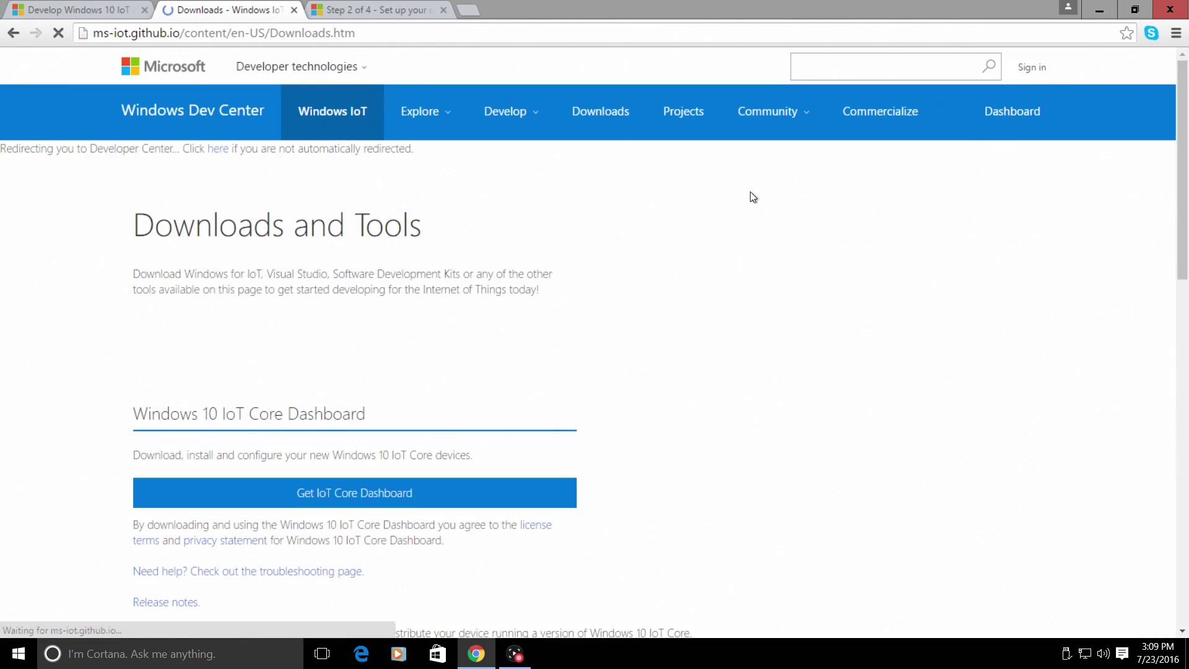
# - Return to the Develop Windows 10 IoT page on the Windows Dev Center
pyautogui.scroll(-3, 582, 297)
pyautogui.scroll(-3, 300, 337)
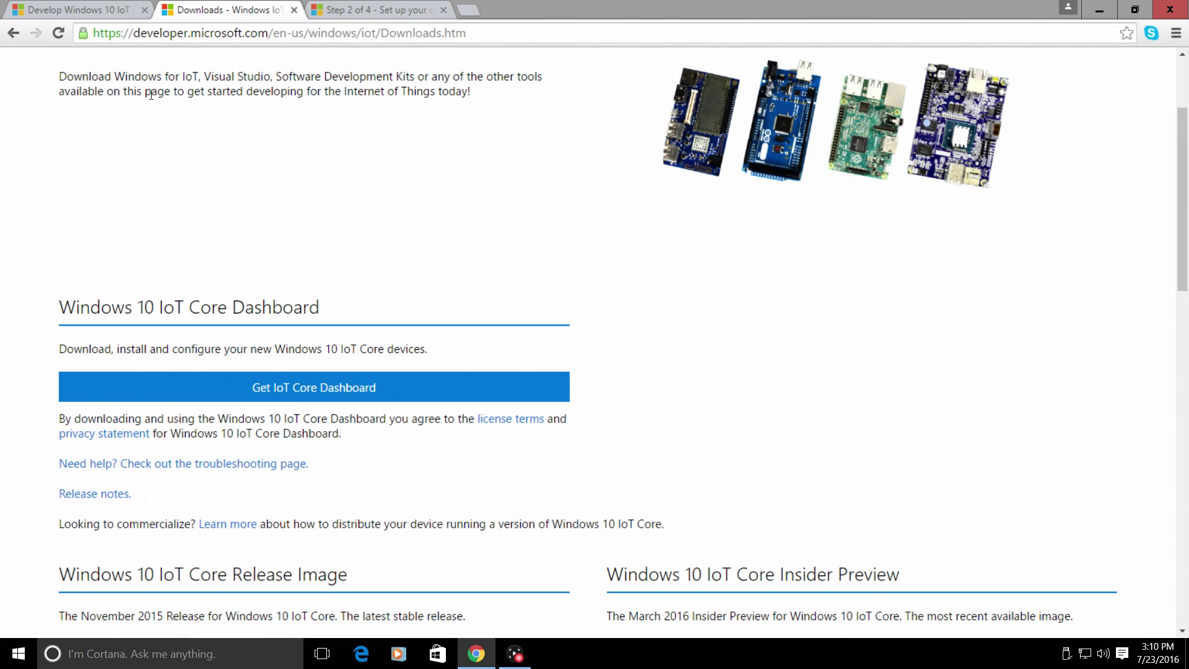
pyautogui.click(74, 9)
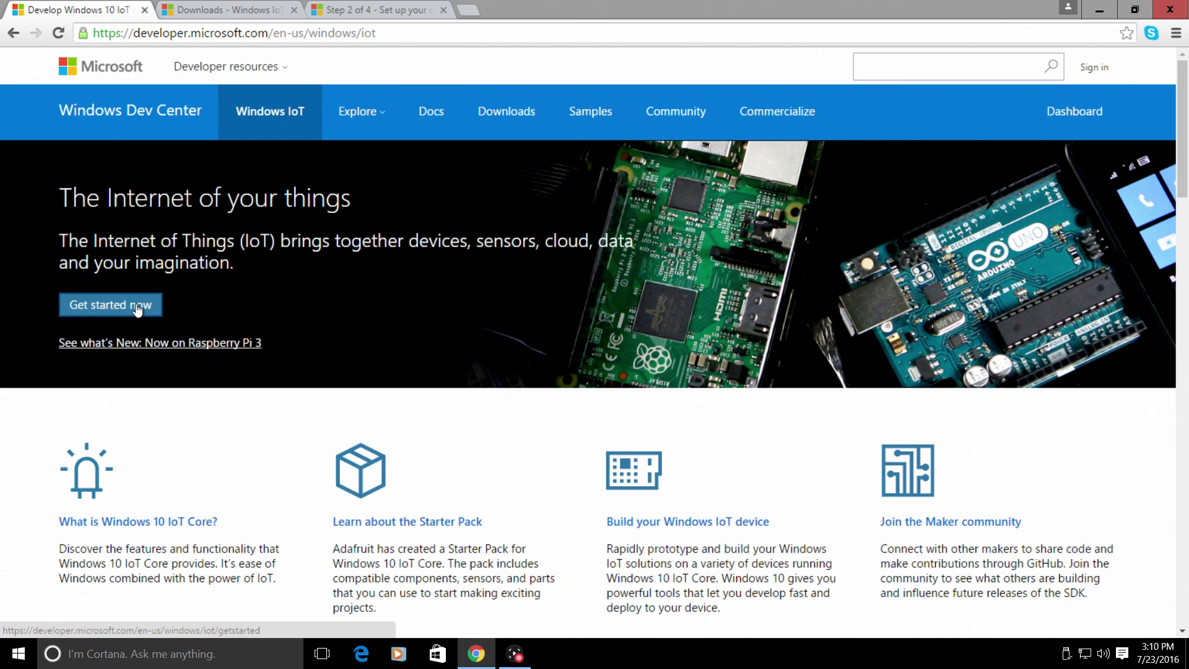
# - From the Step 2 of 4 instructions, go to the Get Windows 10 IoT Core Insider Preview page
pyautogui.click(376, 11)
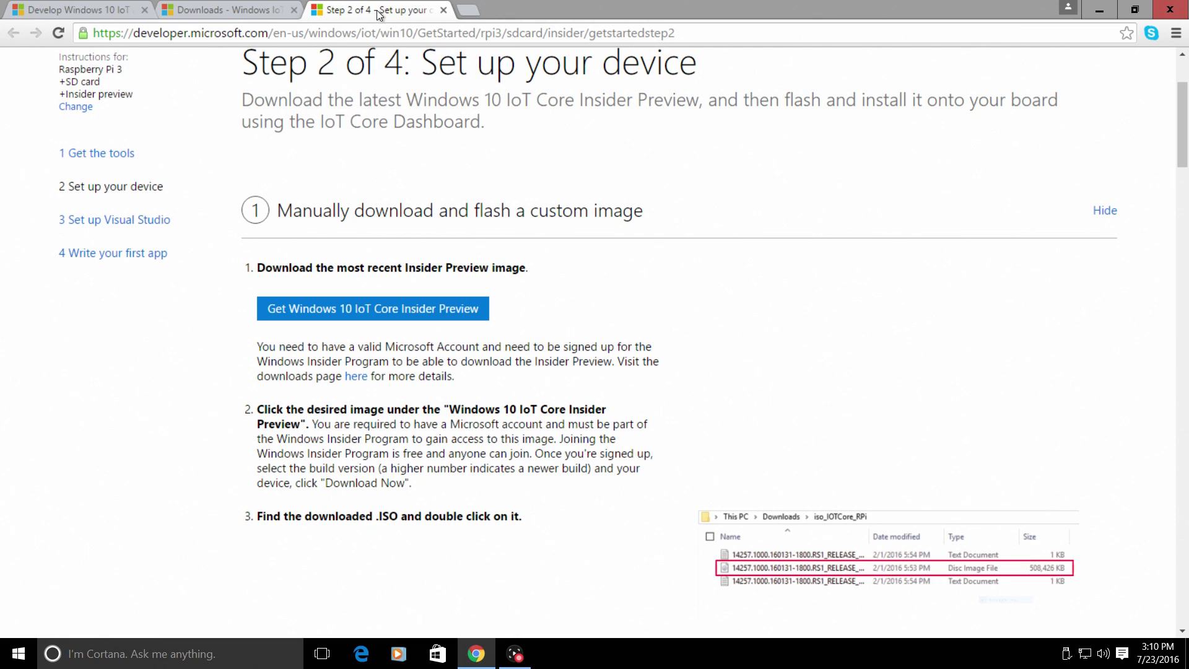
pyautogui.scroll(3, 761, 181)
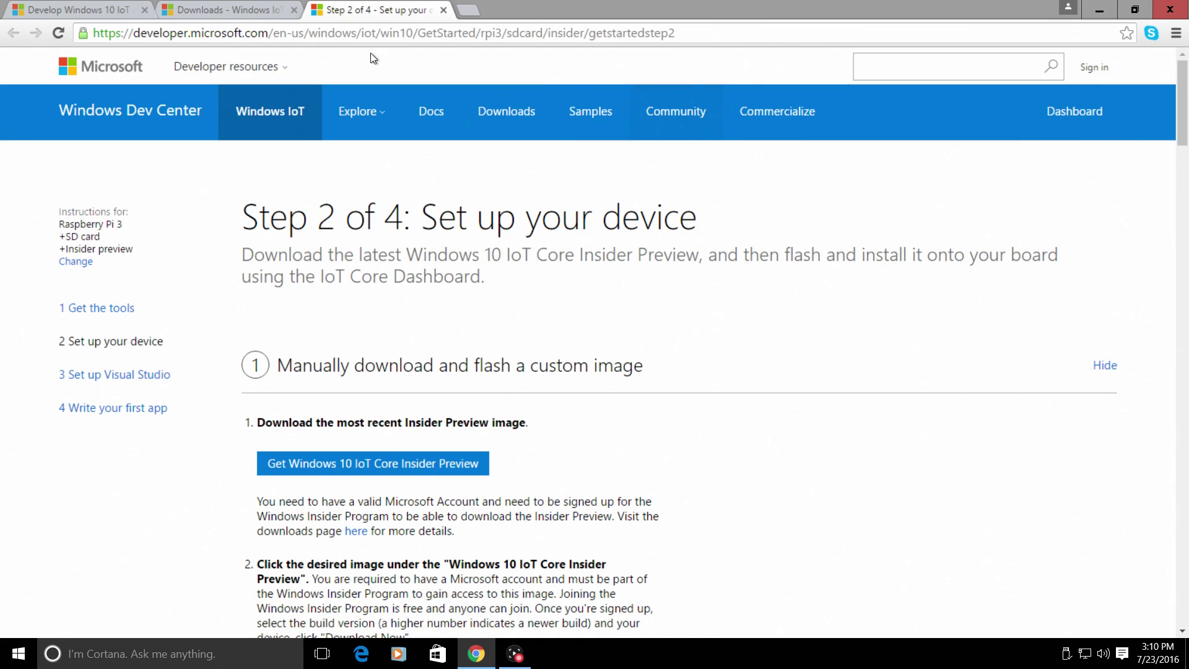
pyautogui.scroll(-2, 434, 285)
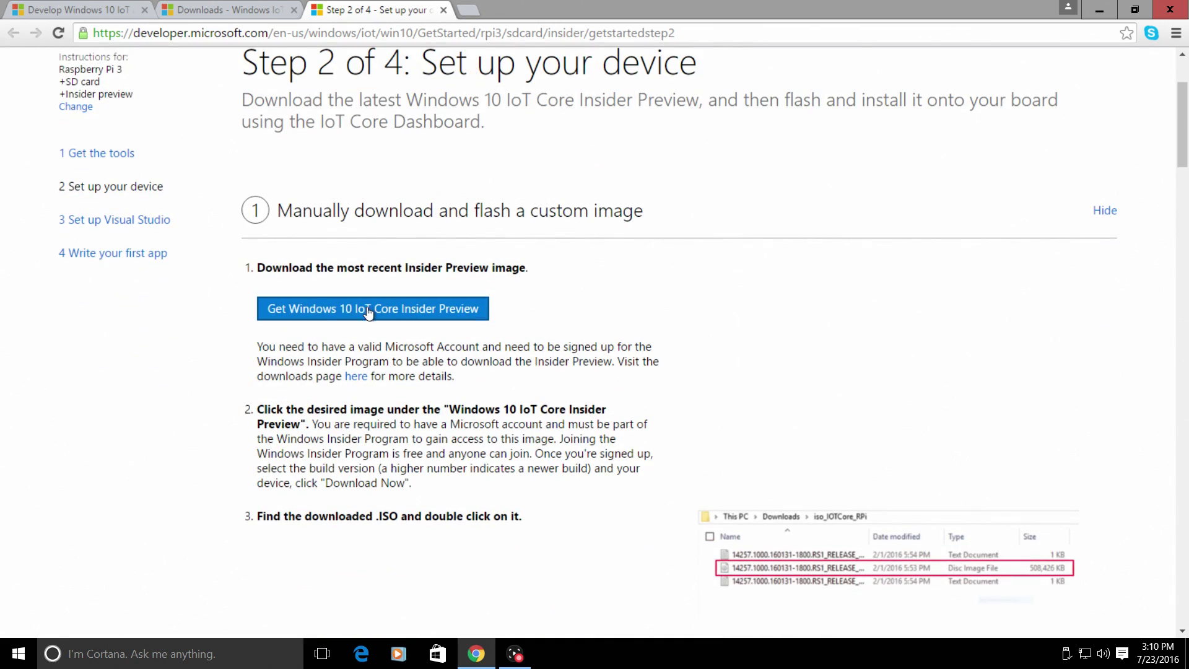
pyautogui.click(418, 315)
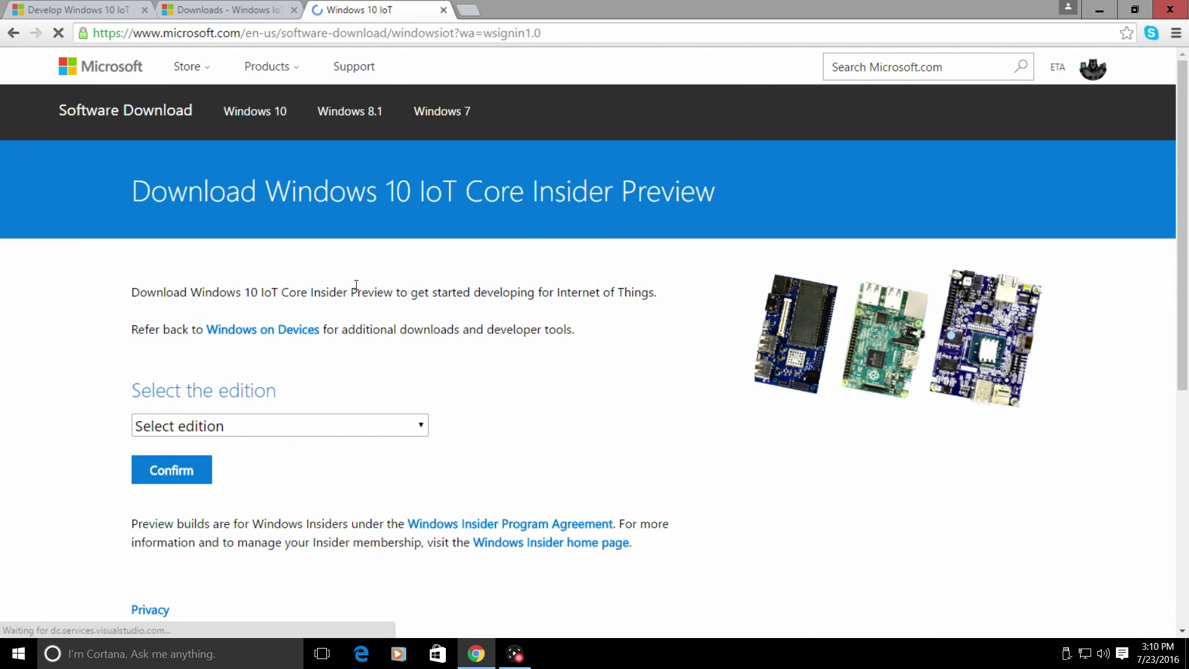
# - Select and confirm the Insider Preview Build 14376 edition
pyautogui.scroll(-4, 556, 340)
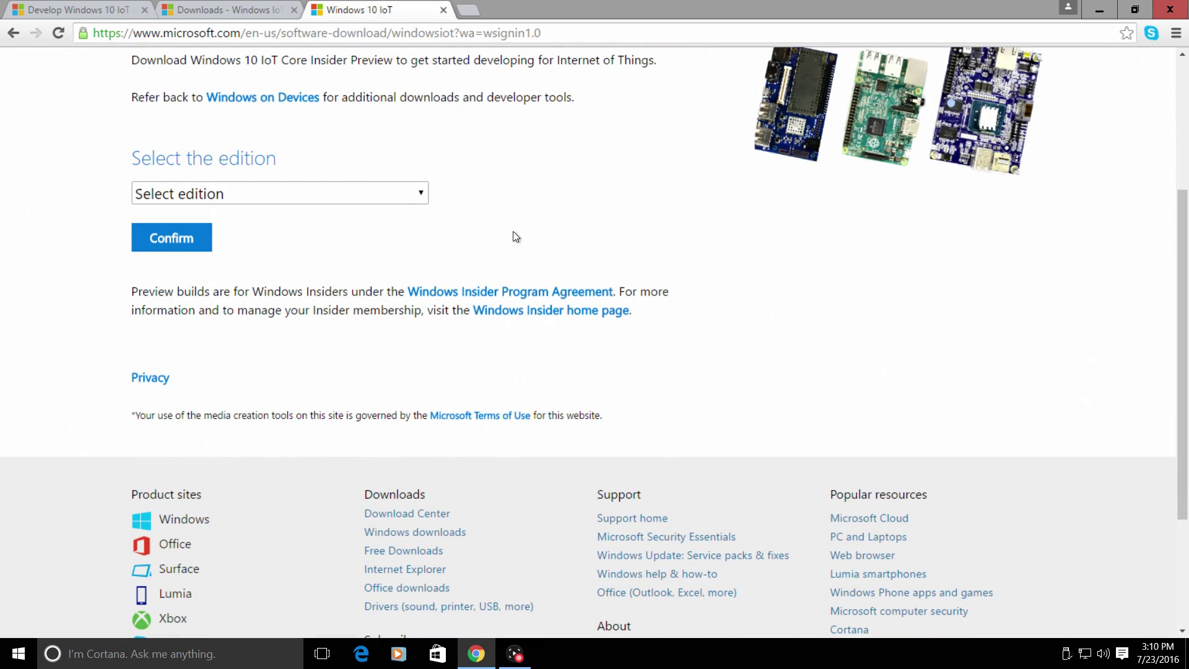
pyautogui.click(285, 197)
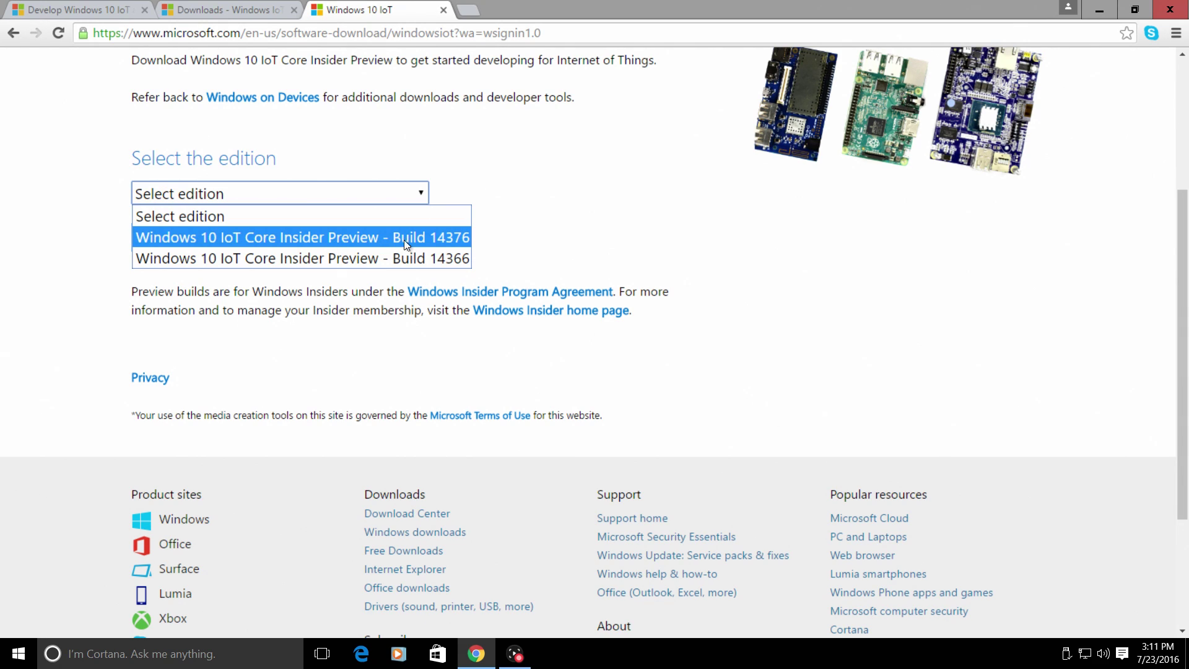
pyautogui.click(459, 237)
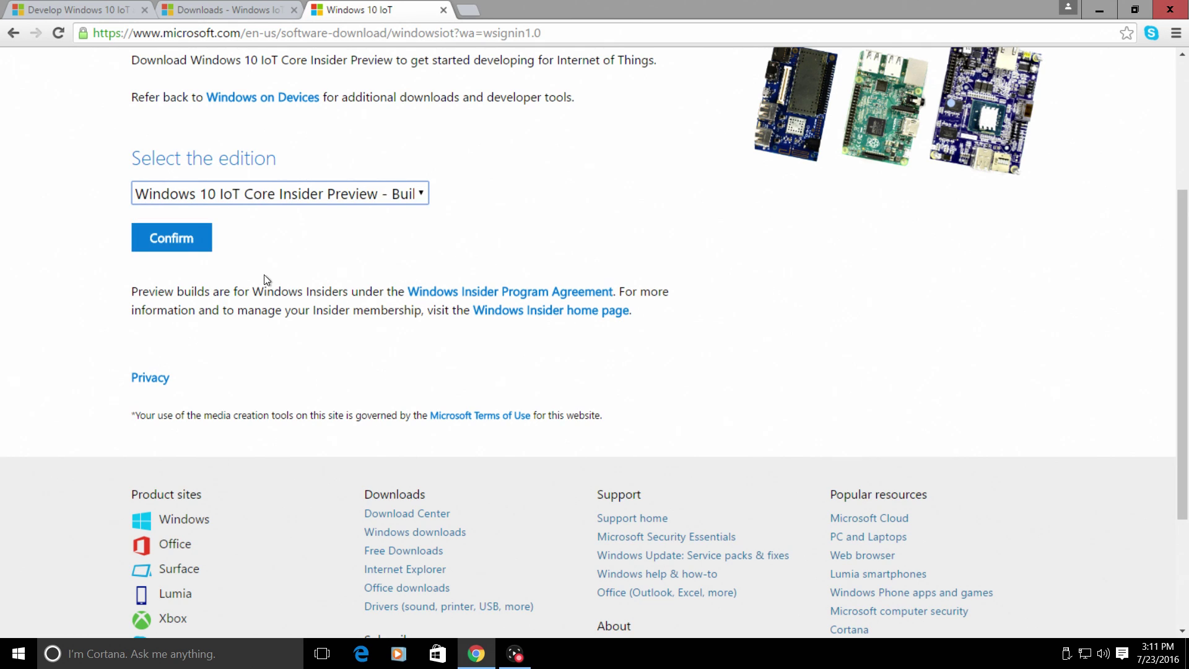
pyautogui.click(185, 241)
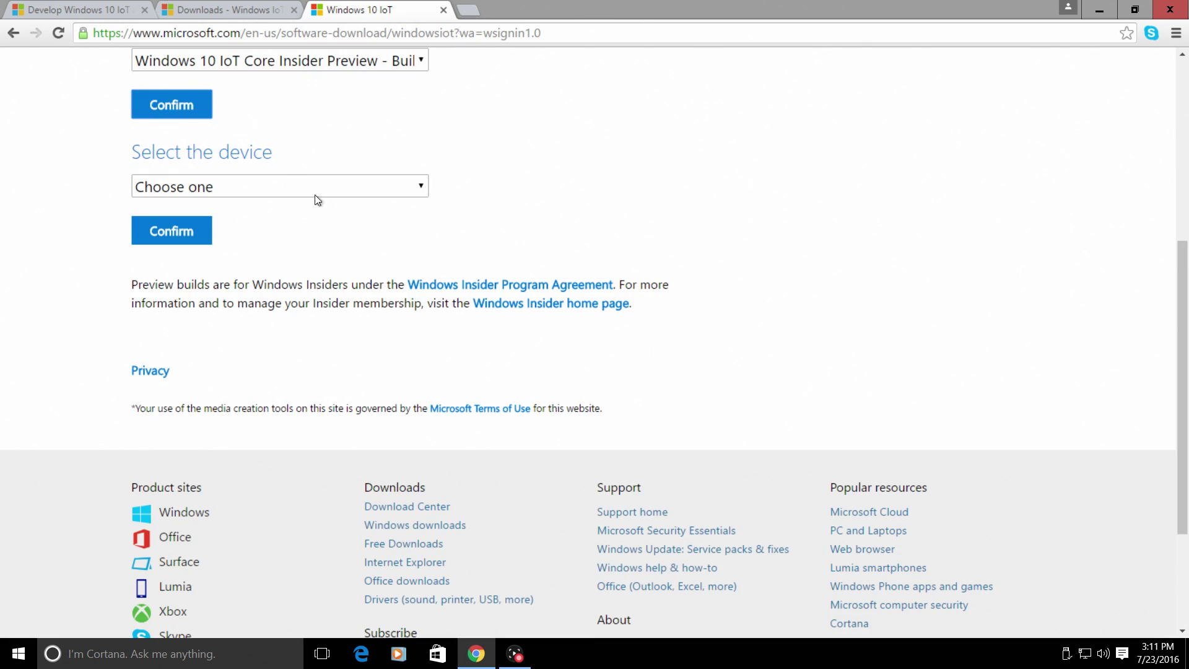
# - Confirm Raspberry Pi as the device and start the ISO download
pyautogui.click(328, 189)
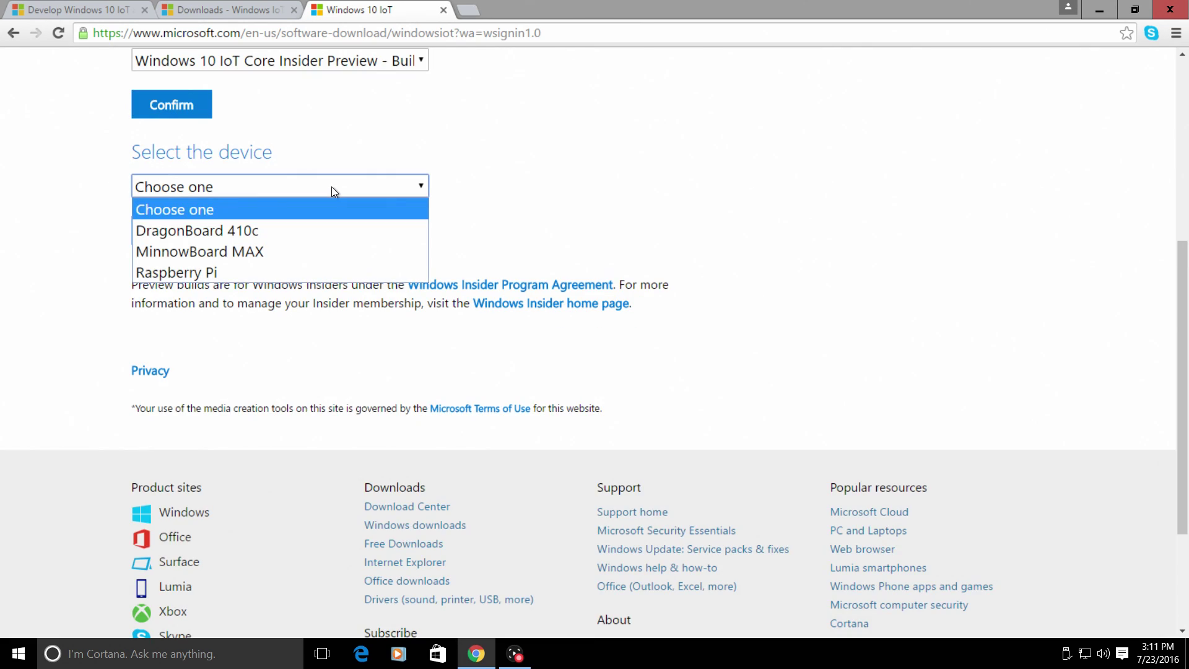
pyautogui.click(228, 271)
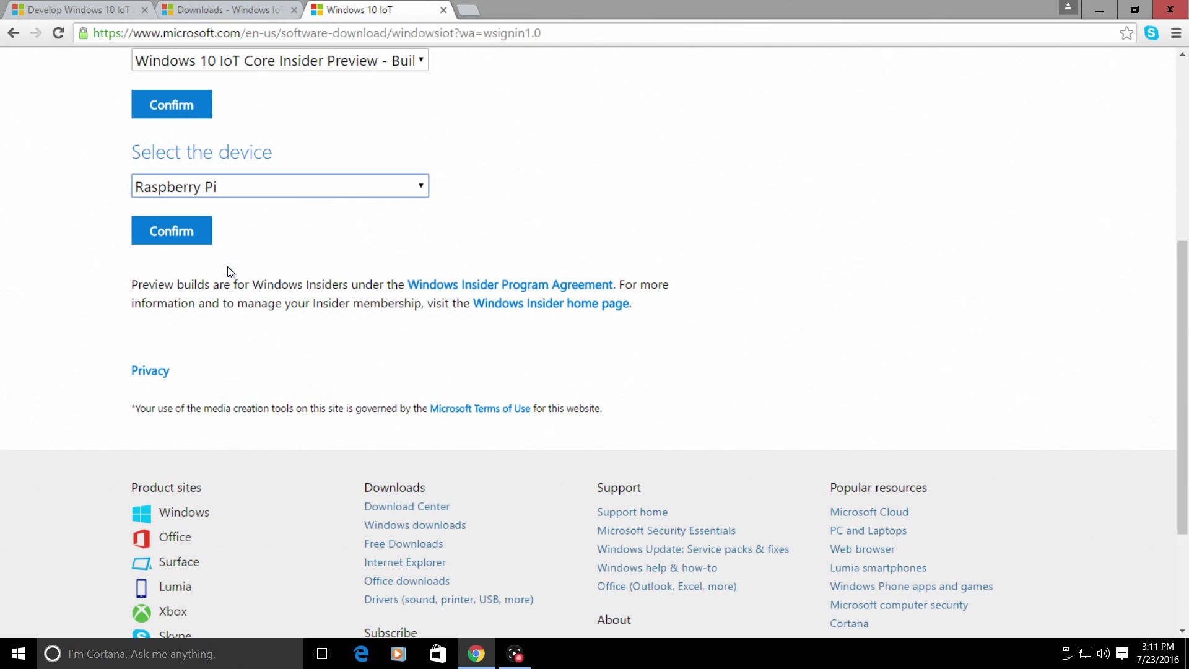
pyautogui.click(174, 243)
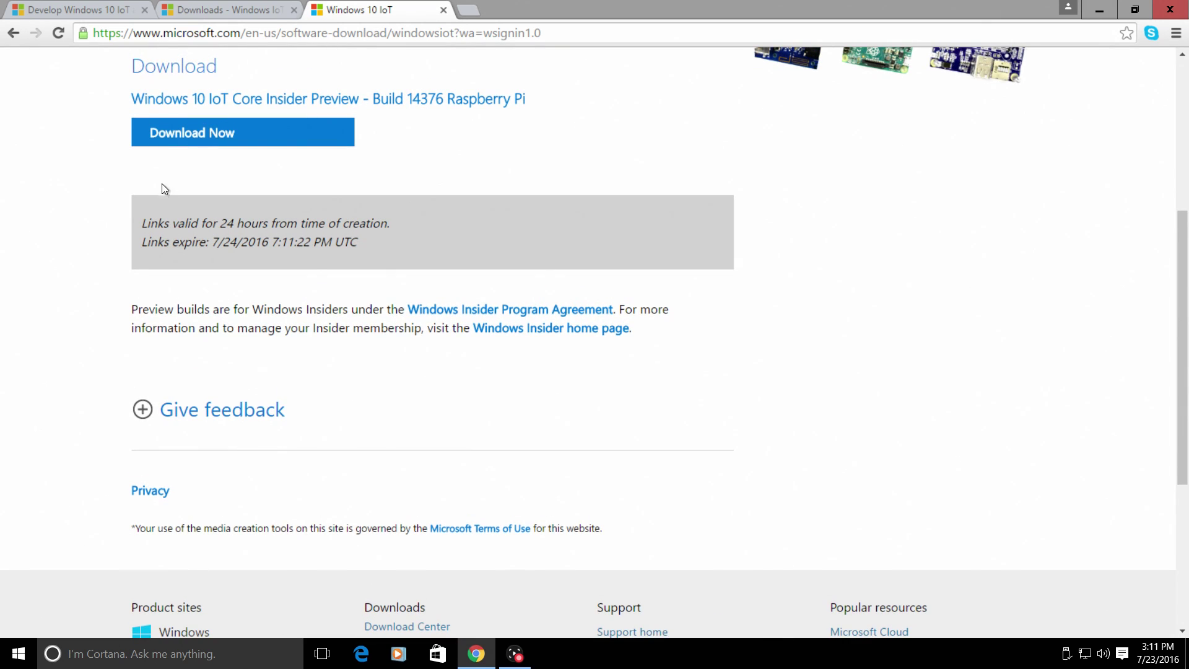
pyautogui.click(228, 144)
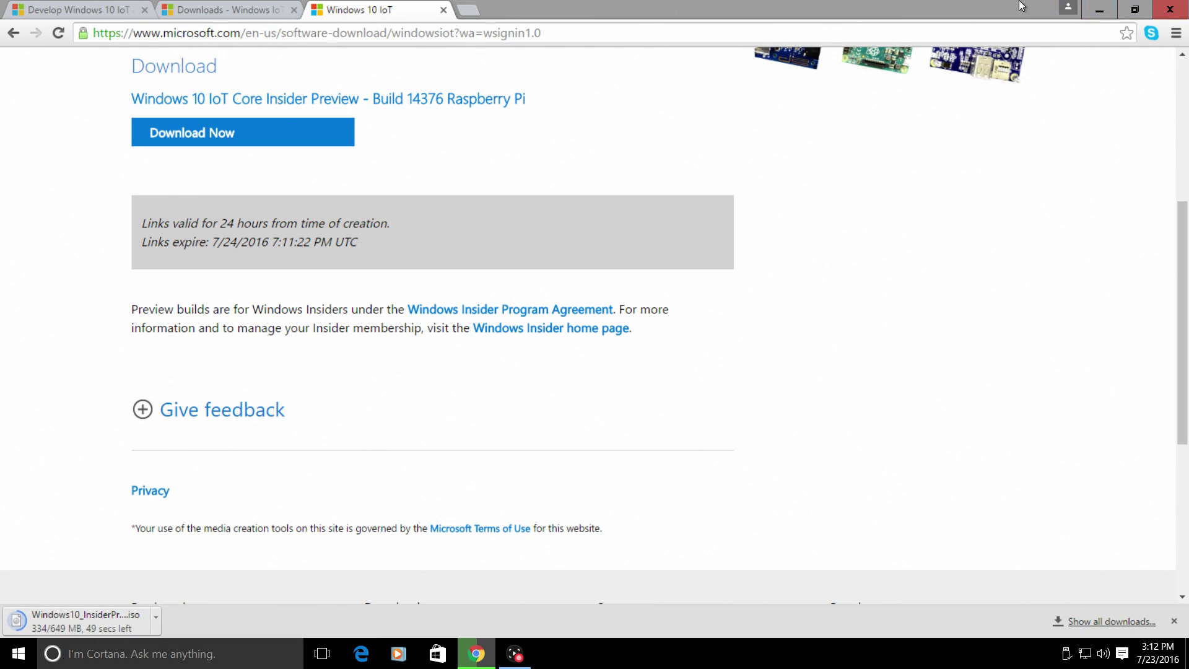
# - Mount the downloaded ISO as DVD Drive (H:) and start the Windows_10_IoT_Core_for_RPi2 setup
pyautogui.click(1099, 9)
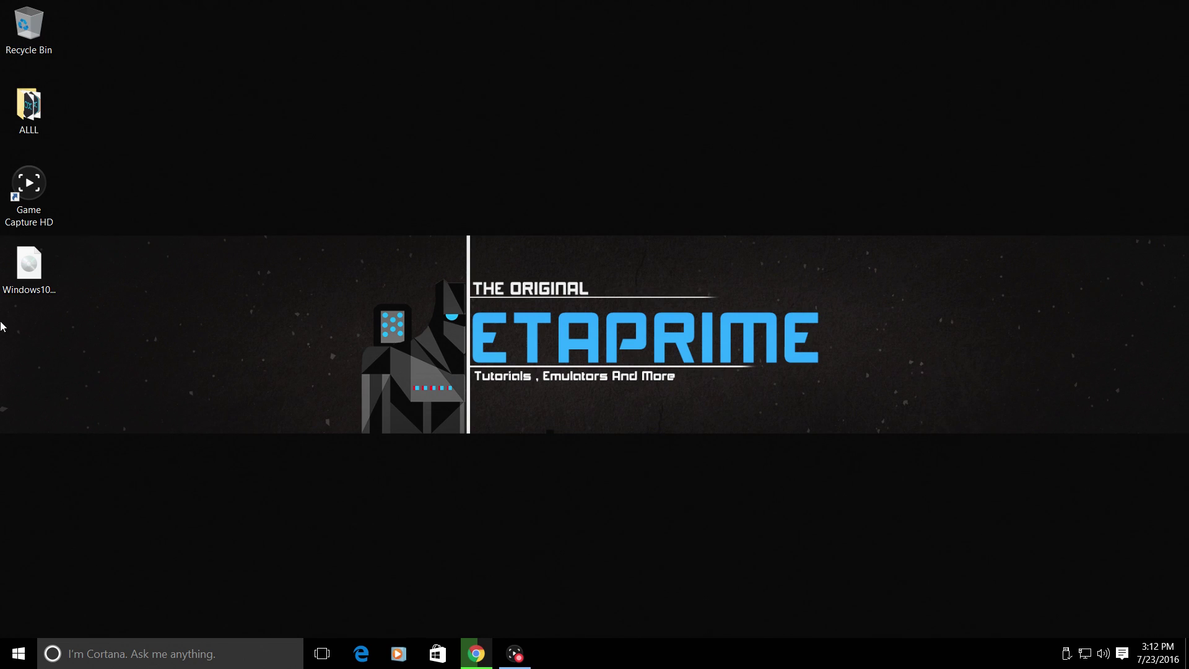
pyautogui.click(33, 276)
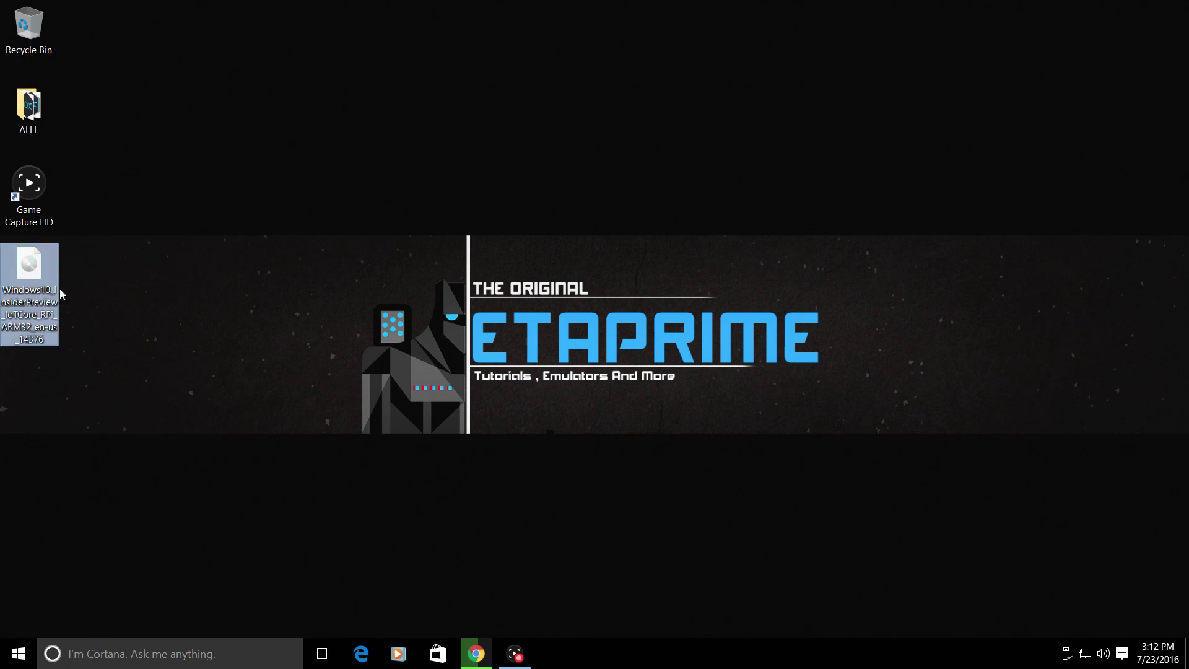
pyautogui.doubleClick(31, 272)
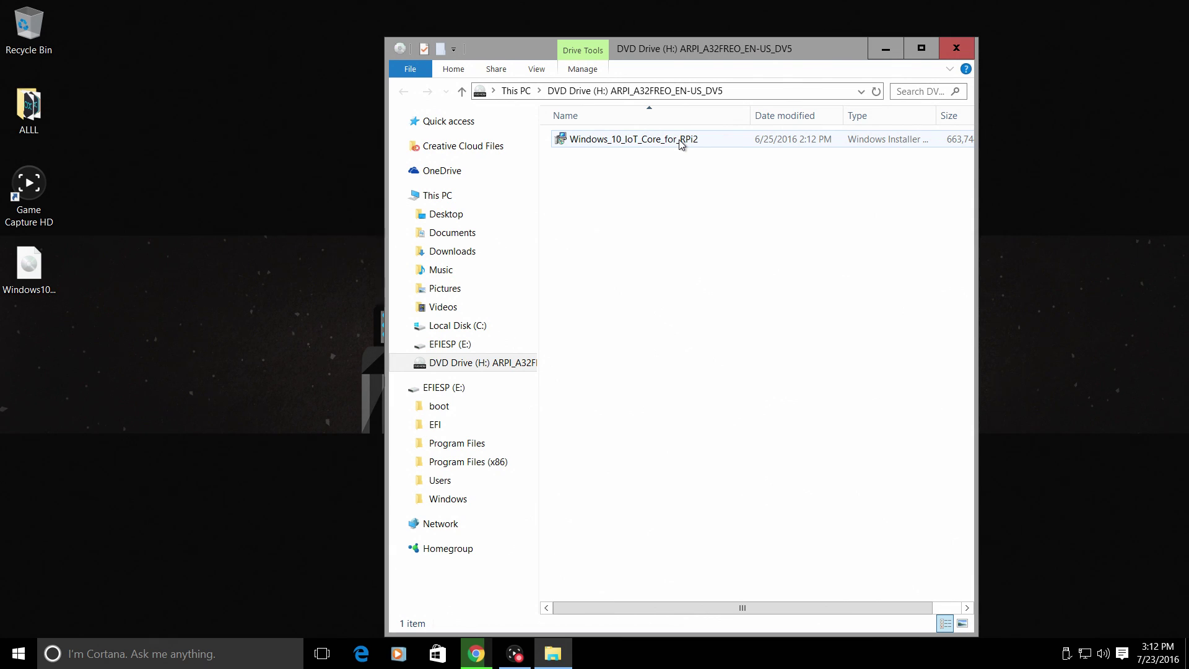
pyautogui.doubleClick(680, 140)
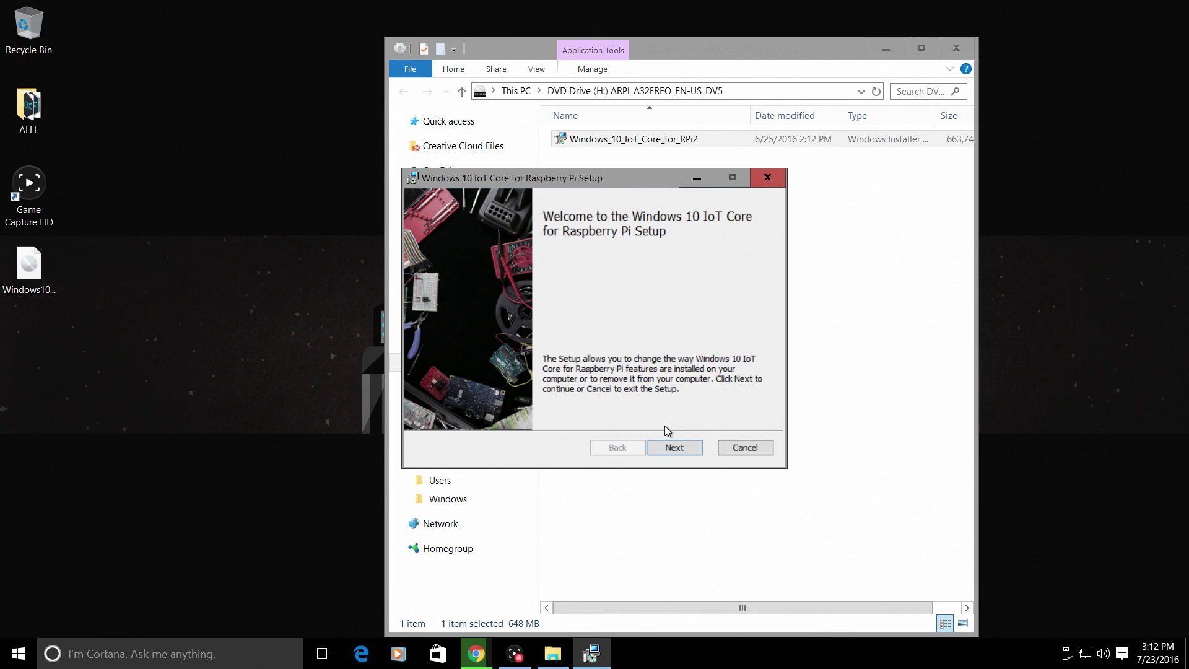
pyautogui.click(692, 453)
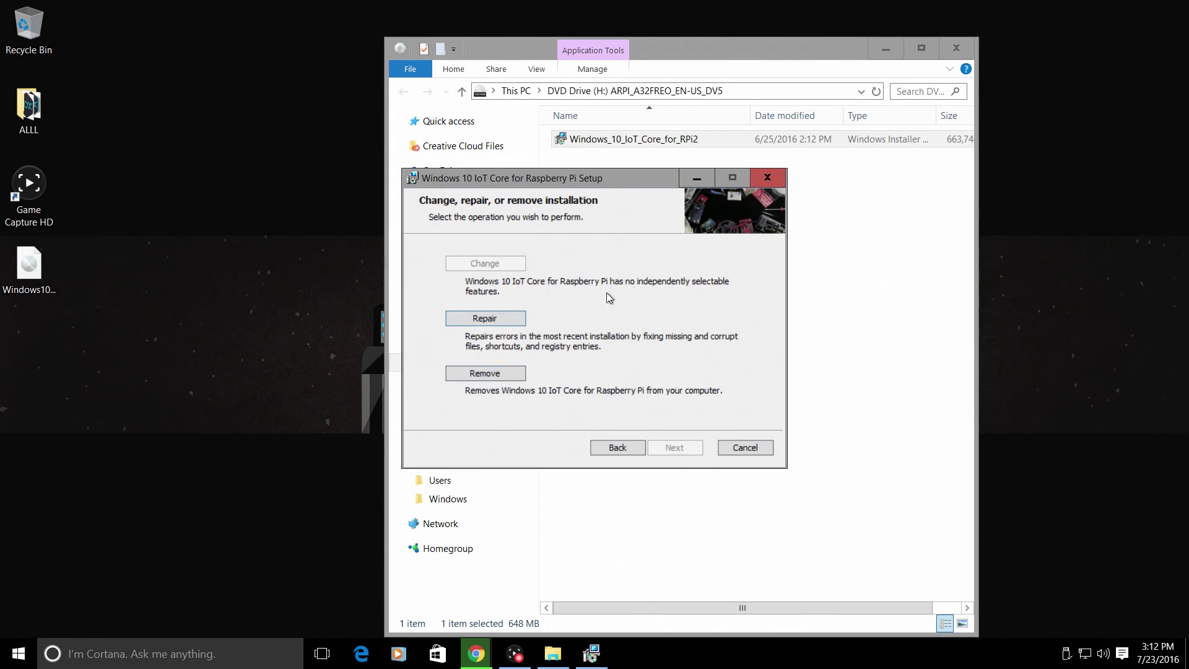
# - Cancel the RPi2 setup and launch Windows 10 IoT Core Dashboard from Start, allowing it to run
pyautogui.click(745, 447)
pyautogui.click(886, 48)
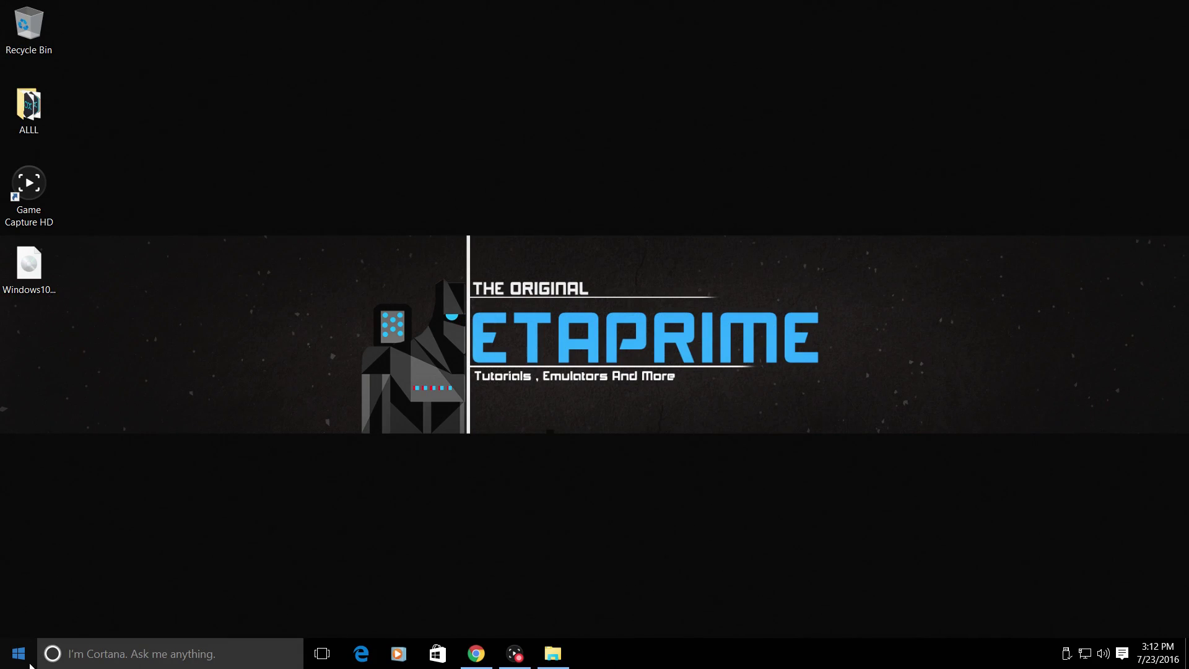
pyautogui.click(18, 656)
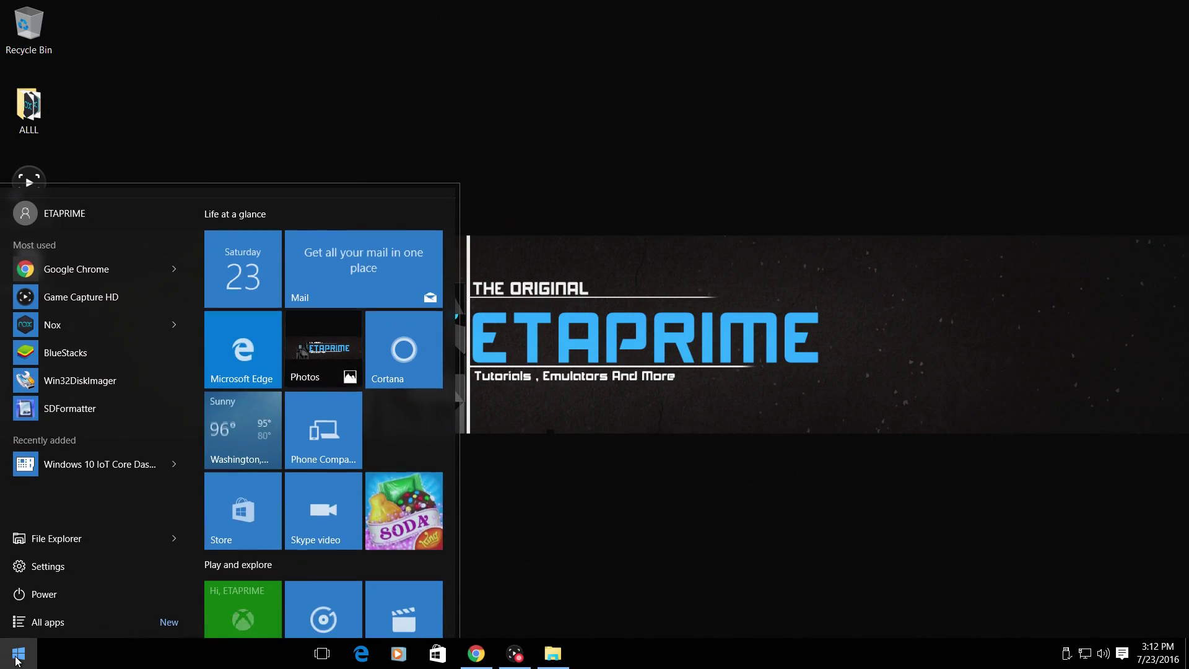
pyautogui.click(117, 465)
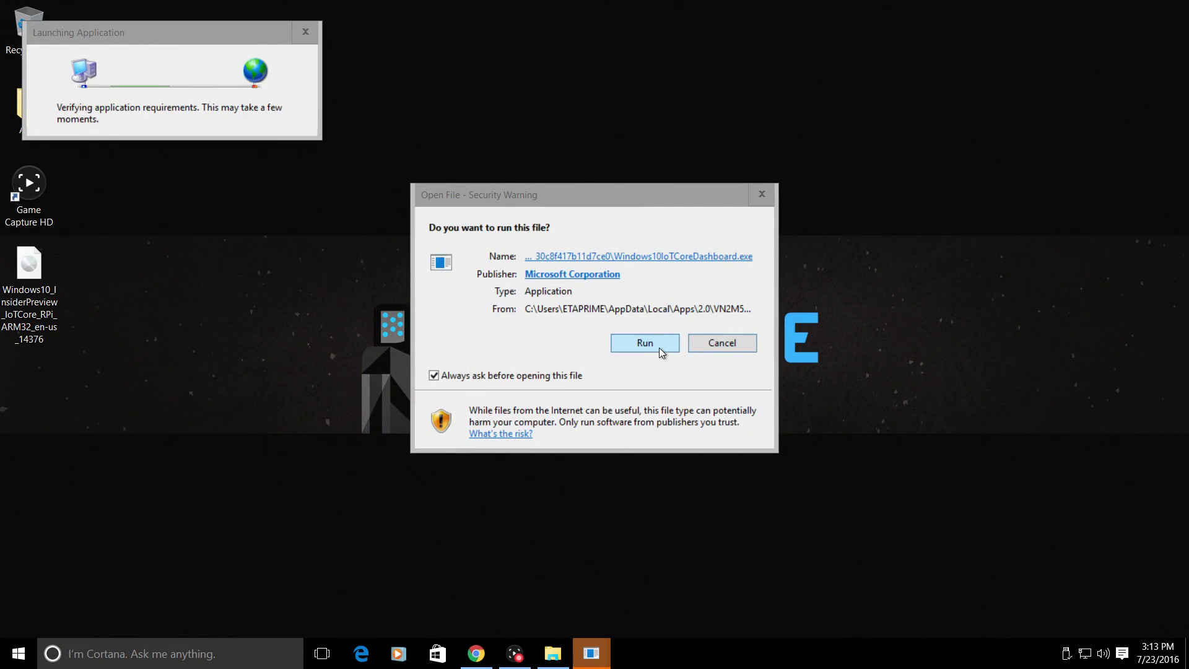
pyautogui.click(659, 347)
pyautogui.moveTo(493, 56); pyautogui.dragTo(514, 25)
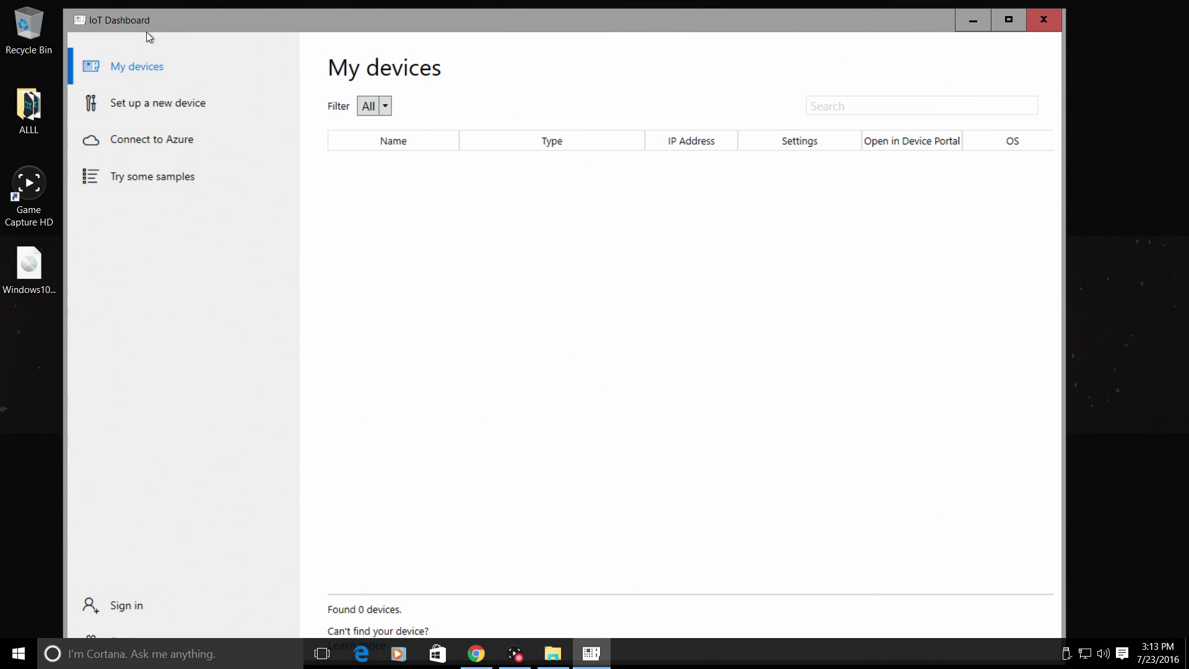
# - Open Set up a new device, keep the default device and OS version, and accept the license terms
pyautogui.click(163, 102)
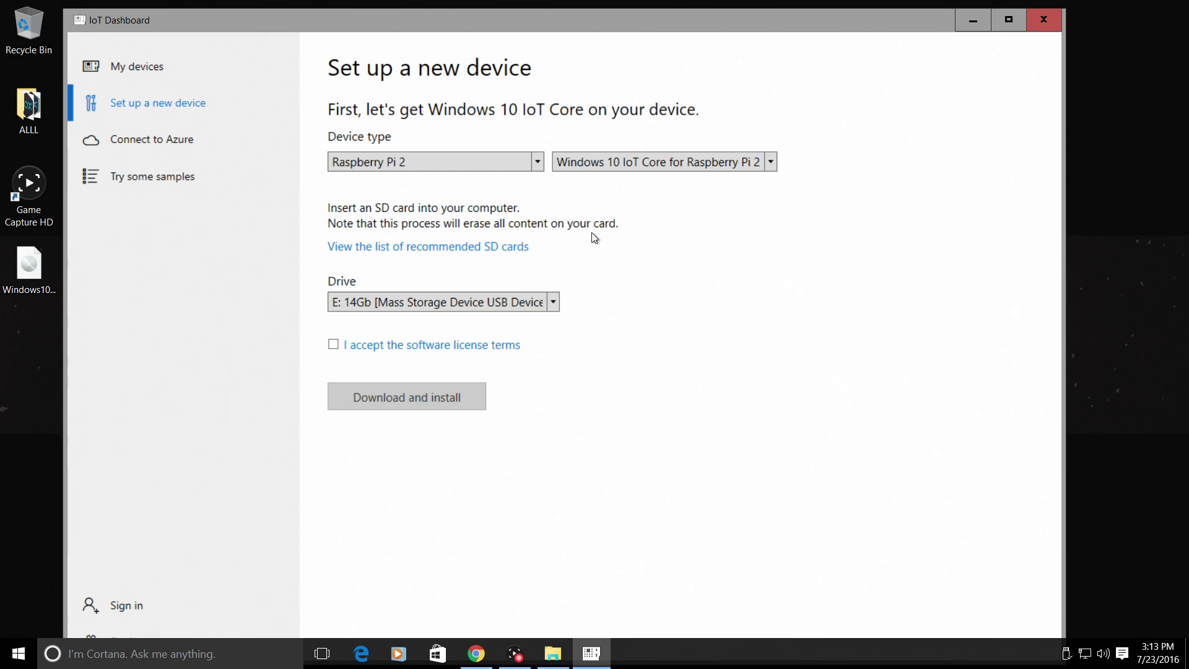
pyautogui.click(541, 164)
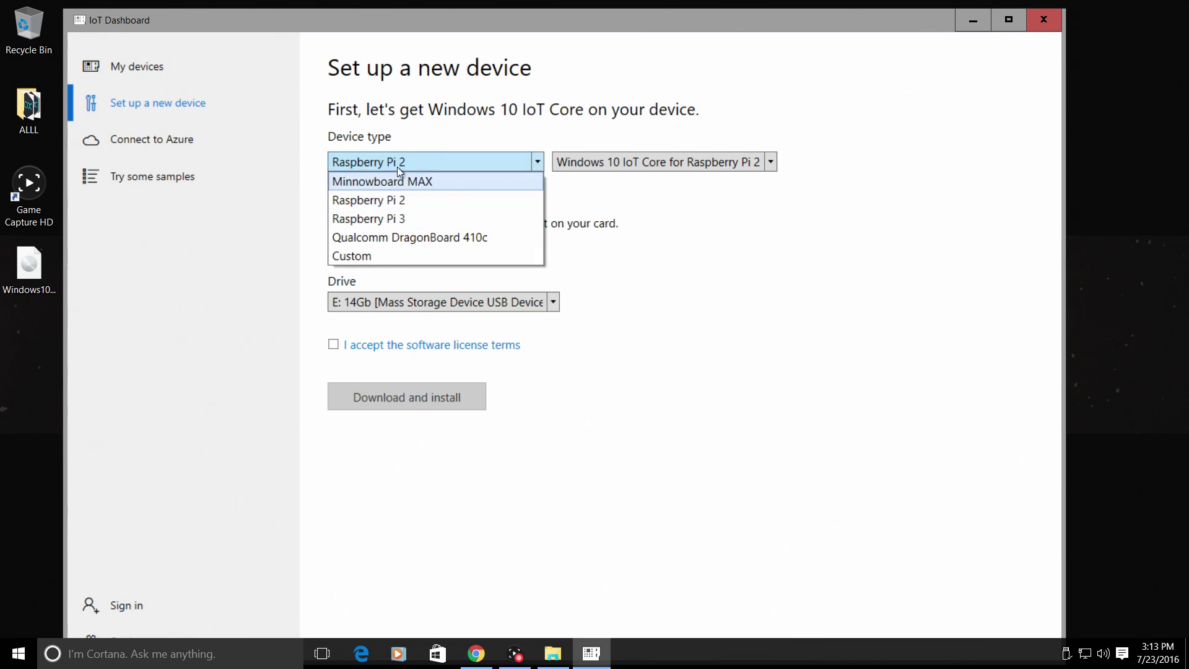
pyautogui.click(444, 165)
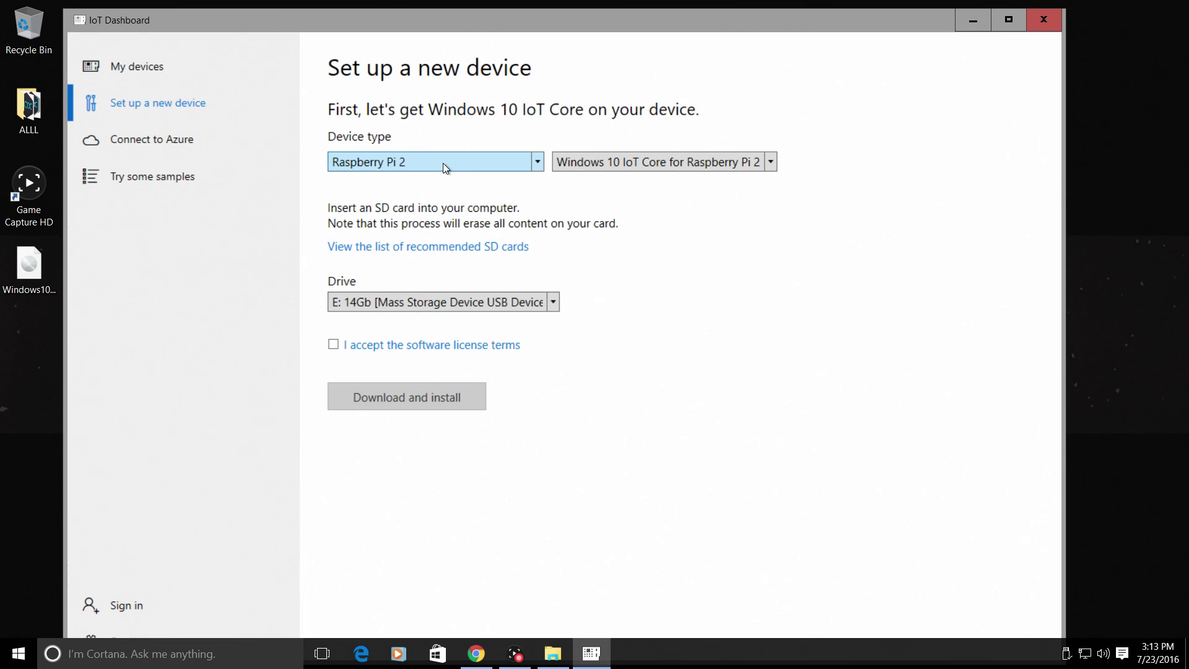
pyautogui.click(770, 162)
pyautogui.click(747, 173)
pyautogui.click(335, 346)
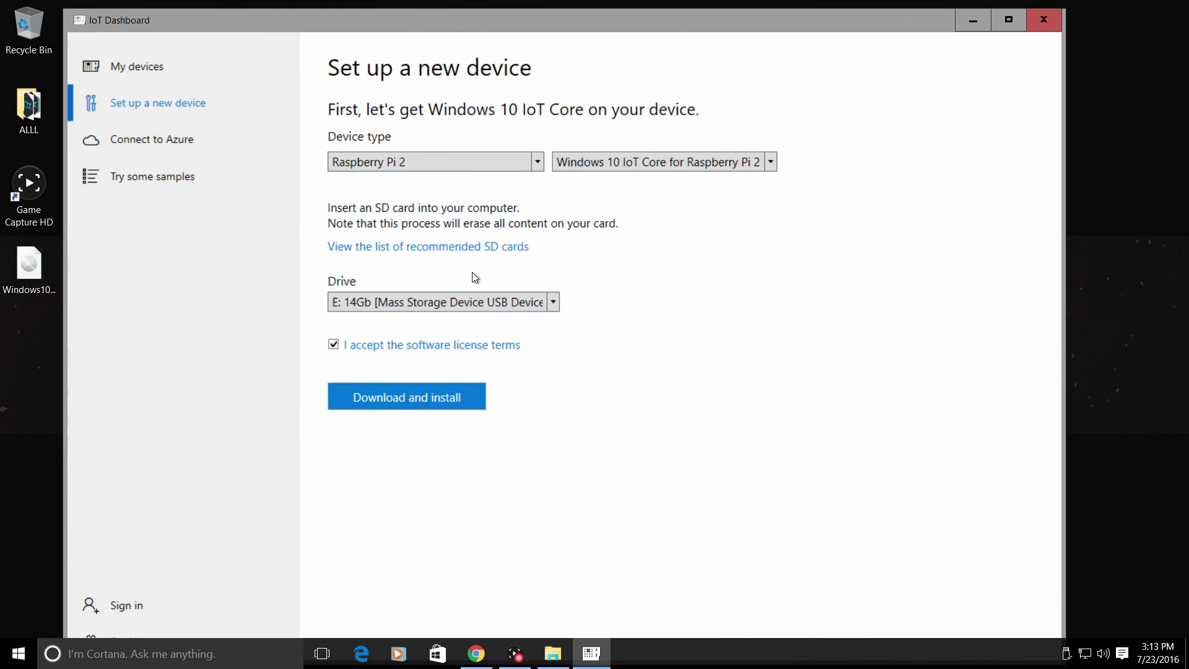
# - Change the device type to Raspberry Pi 3 and review the available OS builds
pyautogui.click(538, 163)
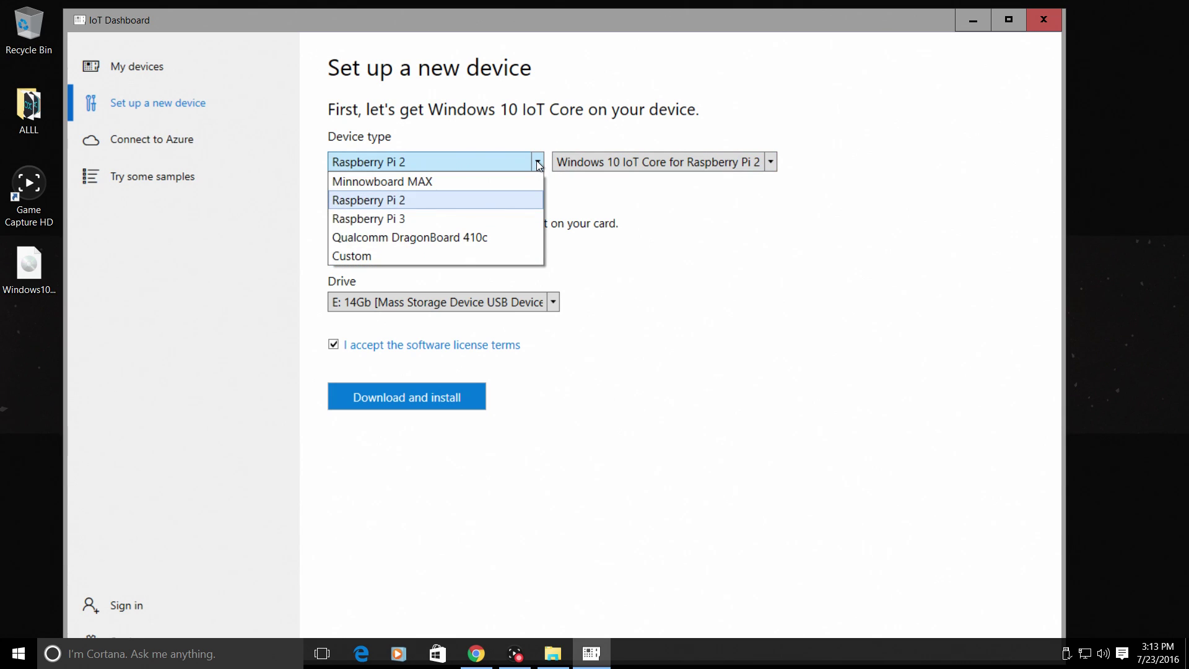
pyautogui.click(401, 218)
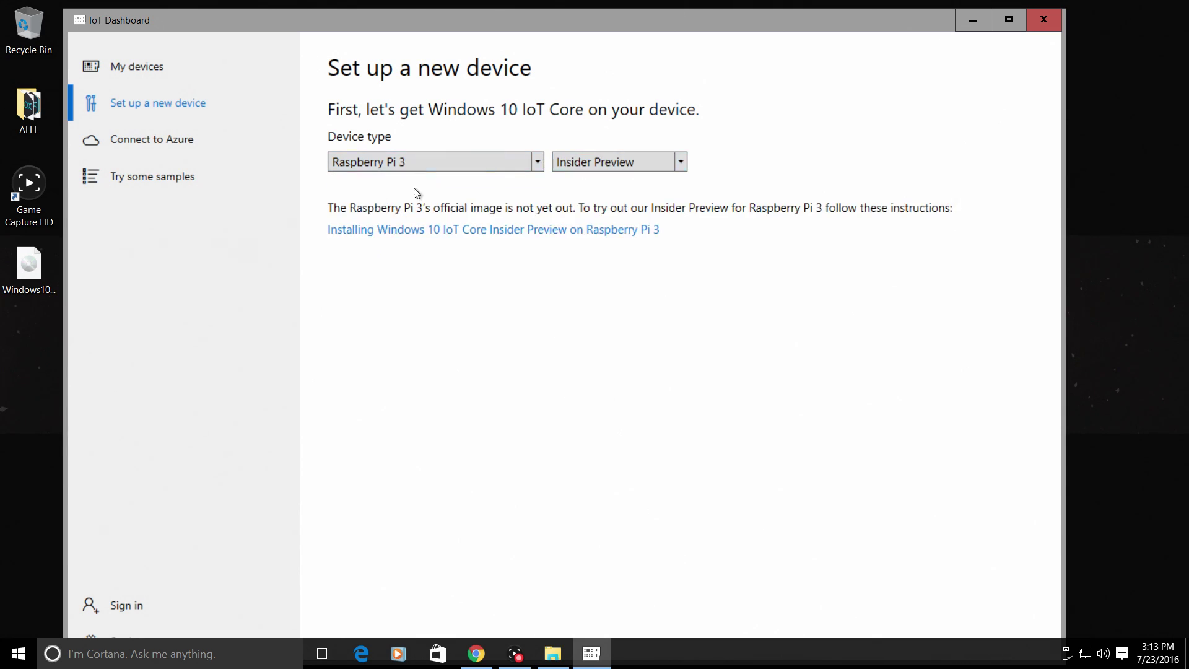
pyautogui.click(680, 163)
pyautogui.click(735, 167)
pyautogui.click(537, 161)
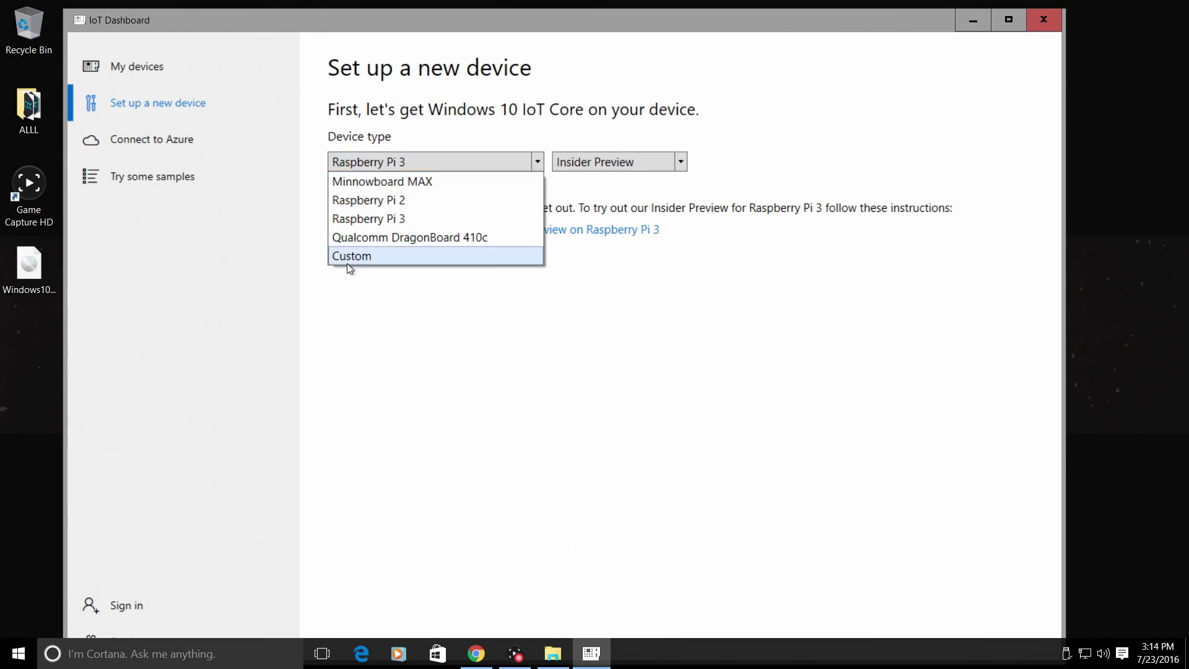
# - Set device type to Custom with image C:\Program Files (x86)\Microsoft IoT\FFU\RaspberryPi2\flash.ffu
pyautogui.click(352, 260)
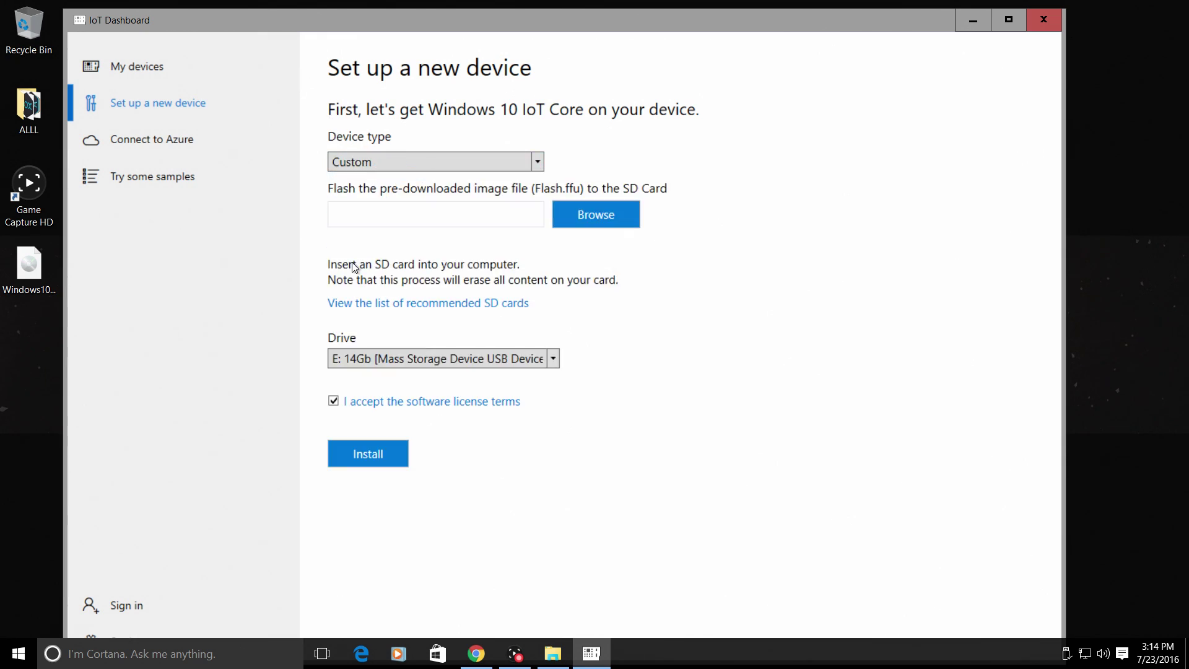
pyautogui.click(595, 214)
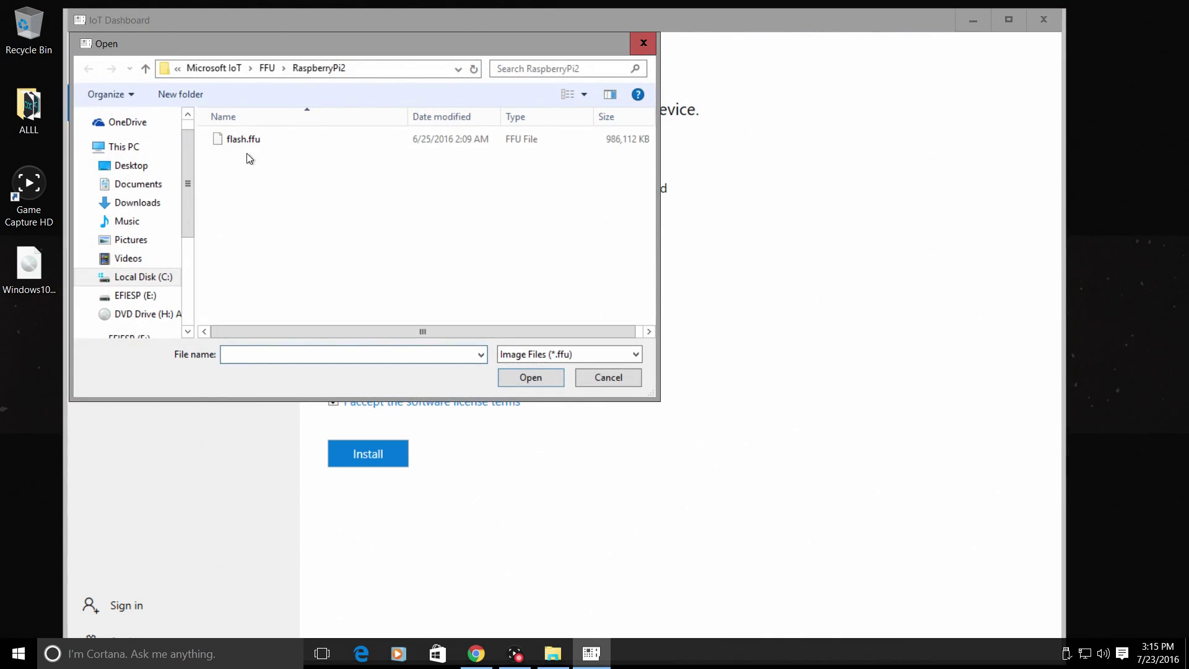
pyautogui.click(142, 283)
pyautogui.scroll(-1, 247, 281)
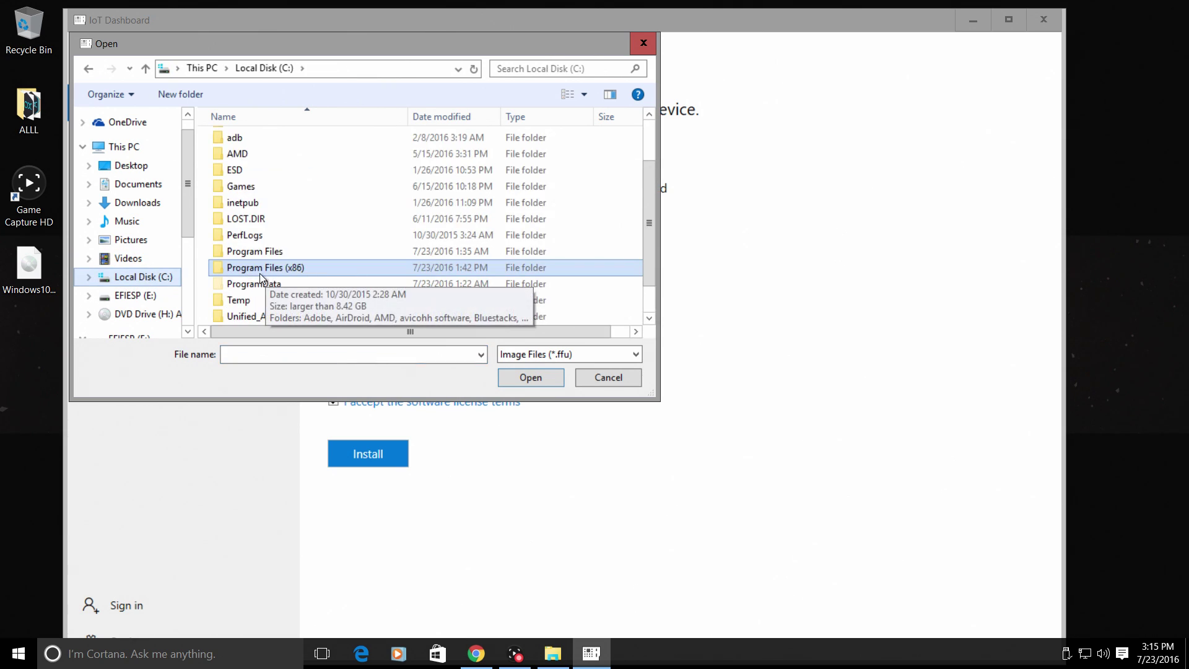
pyautogui.doubleClick(291, 269)
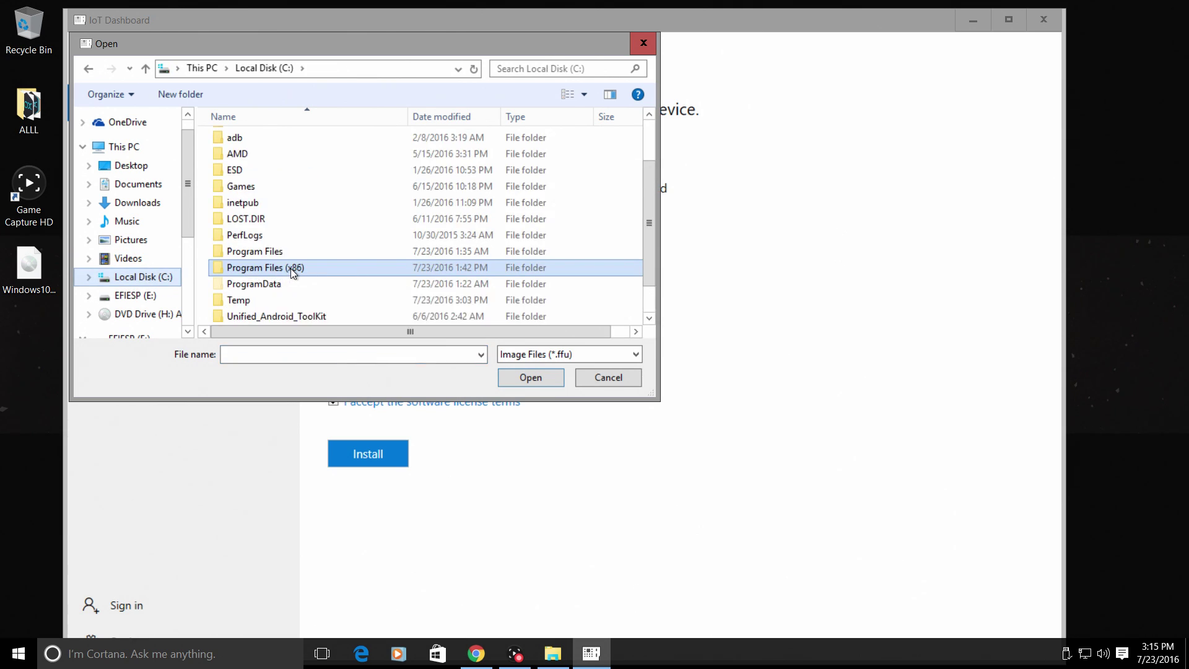
pyautogui.scroll(-5, 291, 269)
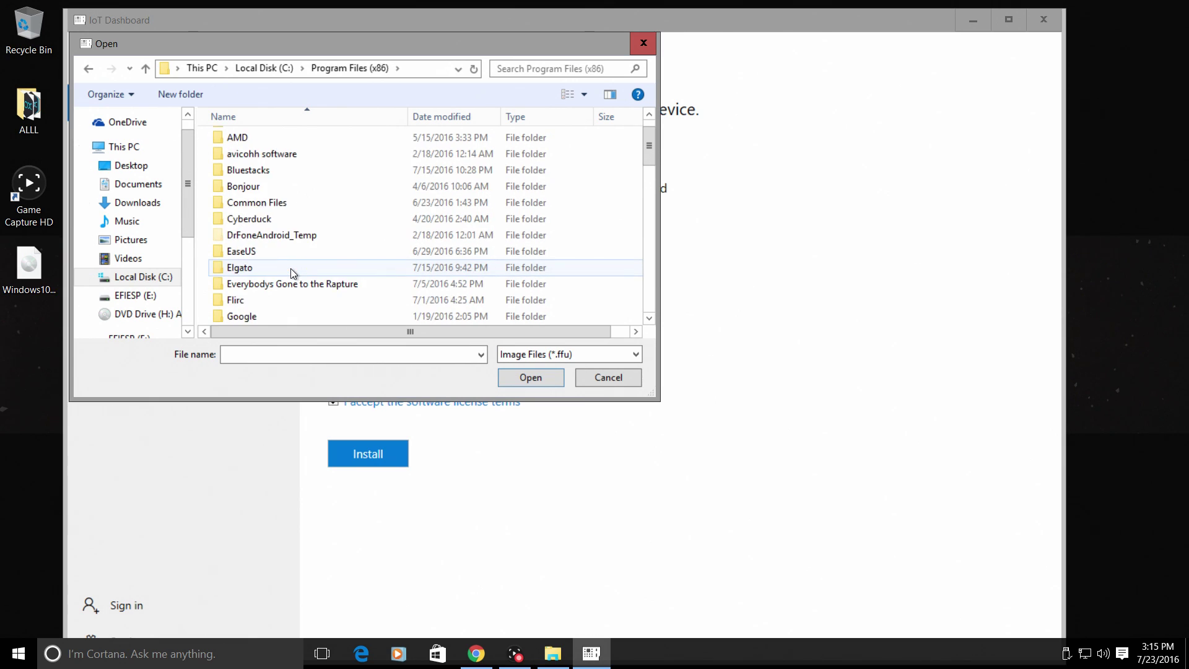
pyautogui.scroll(-1, 291, 269)
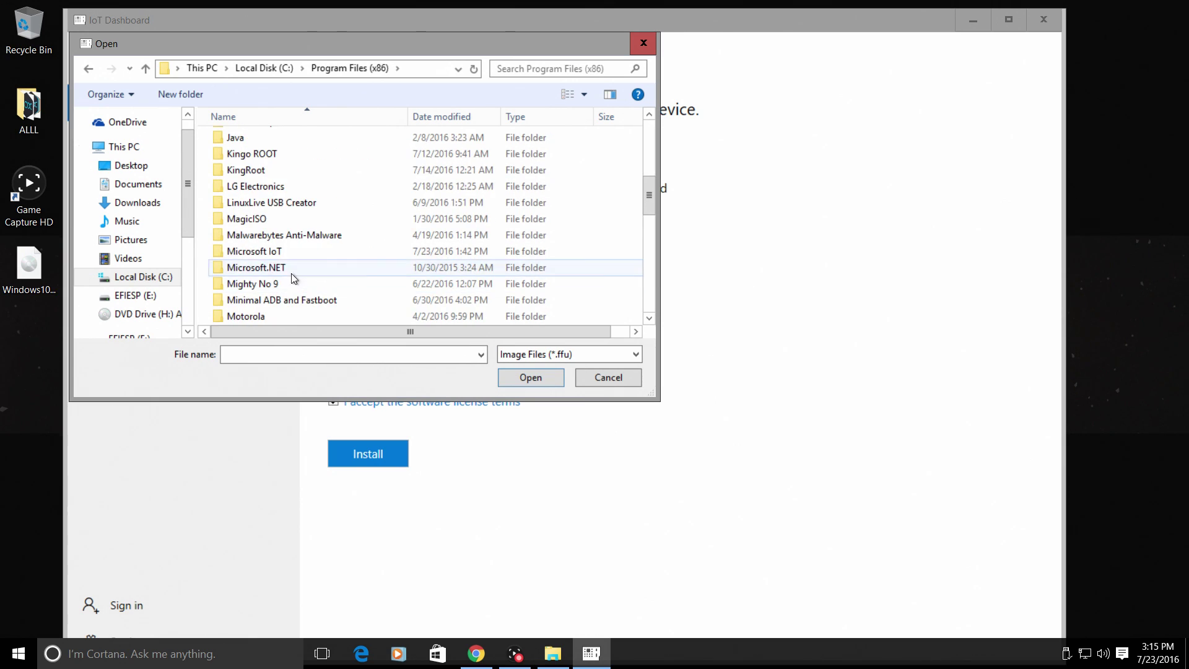
pyautogui.doubleClick(259, 252)
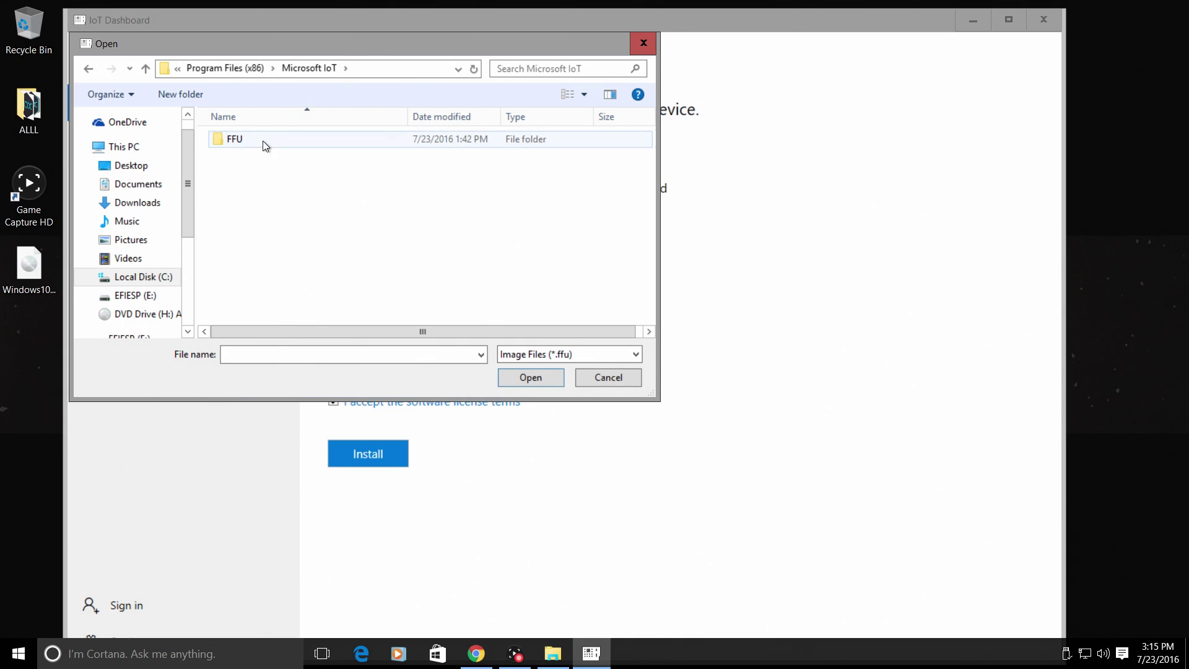
pyautogui.doubleClick(246, 142)
pyautogui.doubleClick(270, 142)
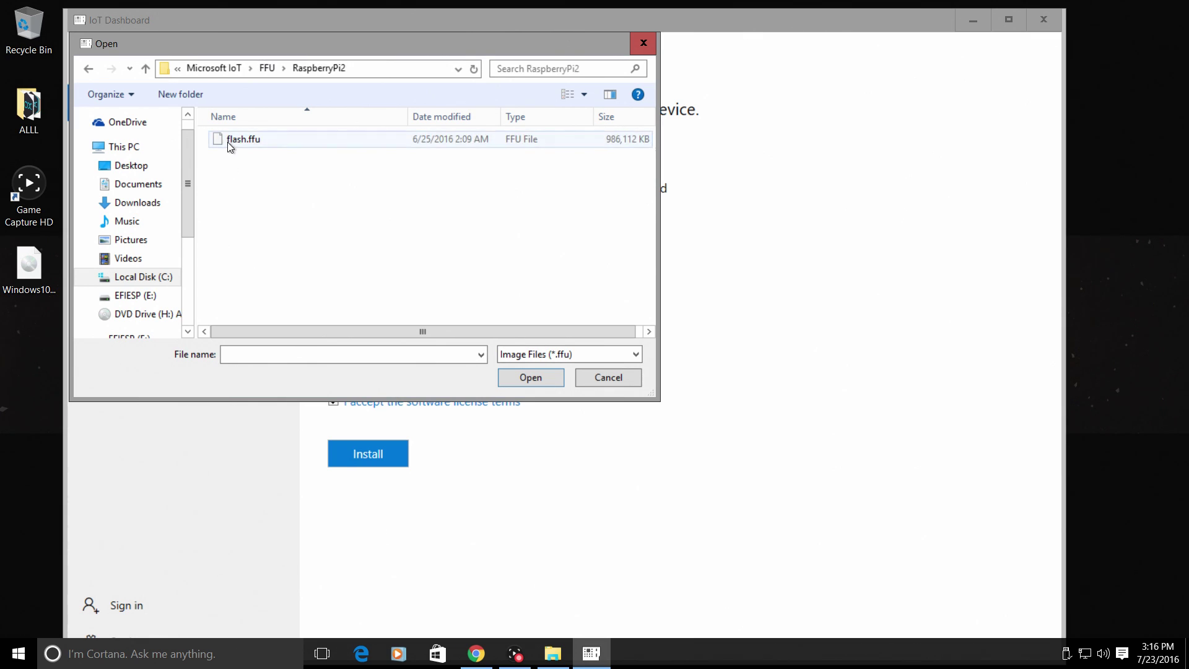
pyautogui.doubleClick(256, 141)
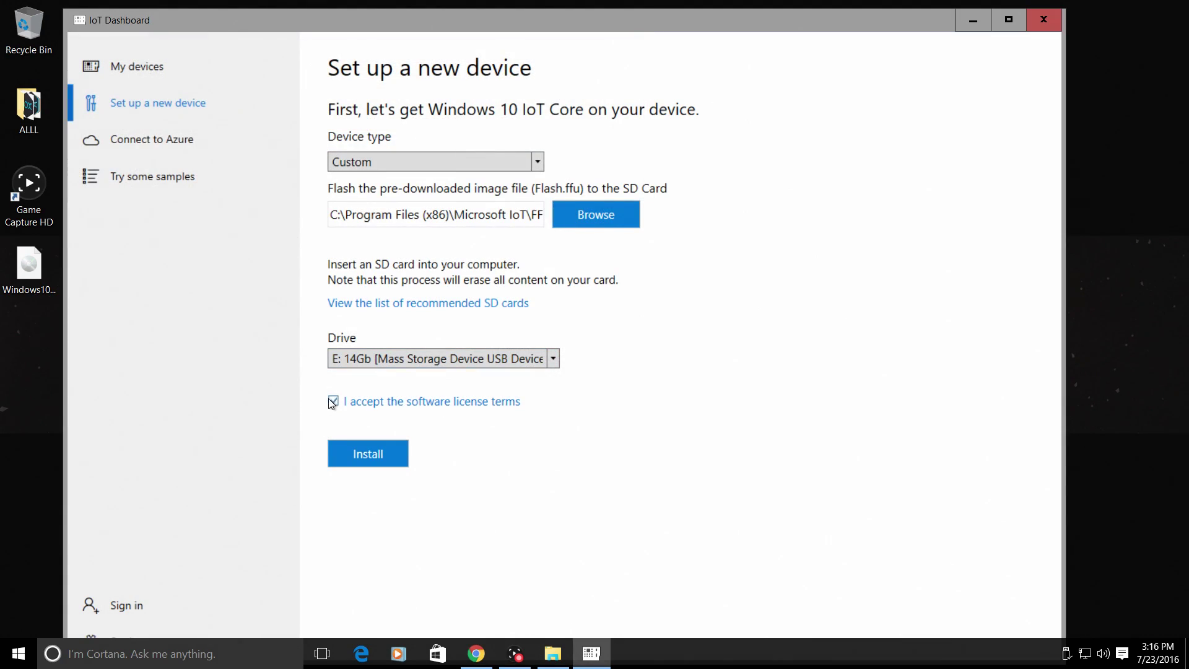
pyautogui.click(332, 403)
pyautogui.click(333, 403)
pyautogui.click(553, 359)
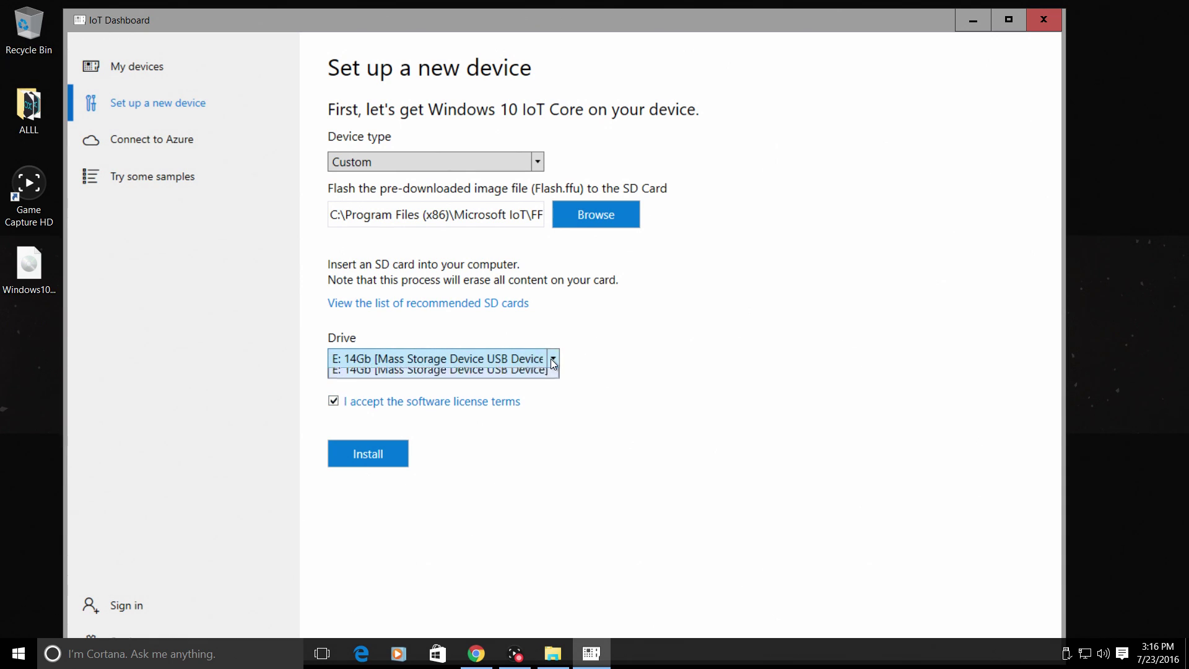
pyautogui.click(333, 359)
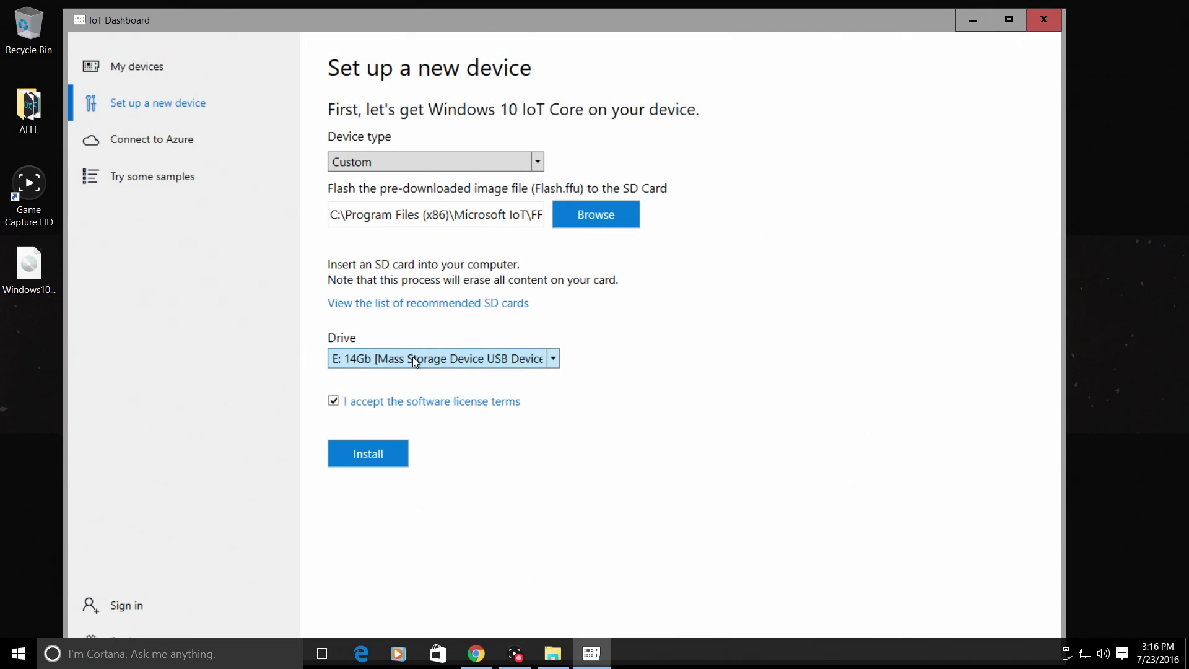
pyautogui.click(367, 456)
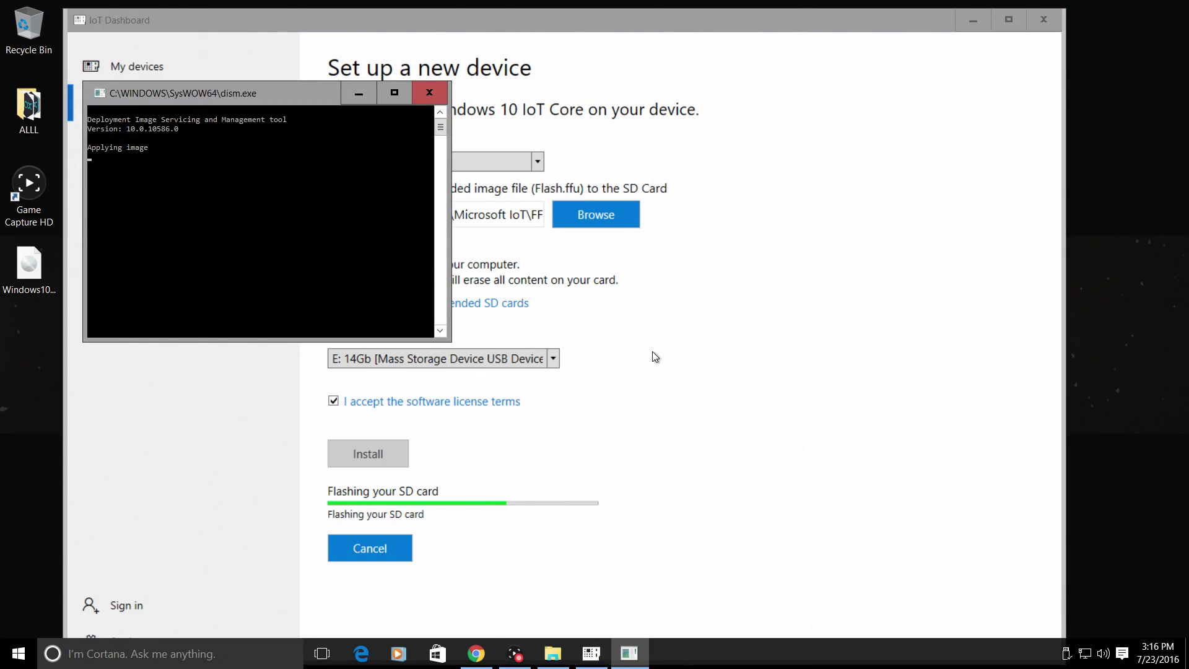
# - Move the dism.exe console aside while the E: SD card is flashed
pyautogui.moveTo(275, 97); pyautogui.dragTo(510, 107)
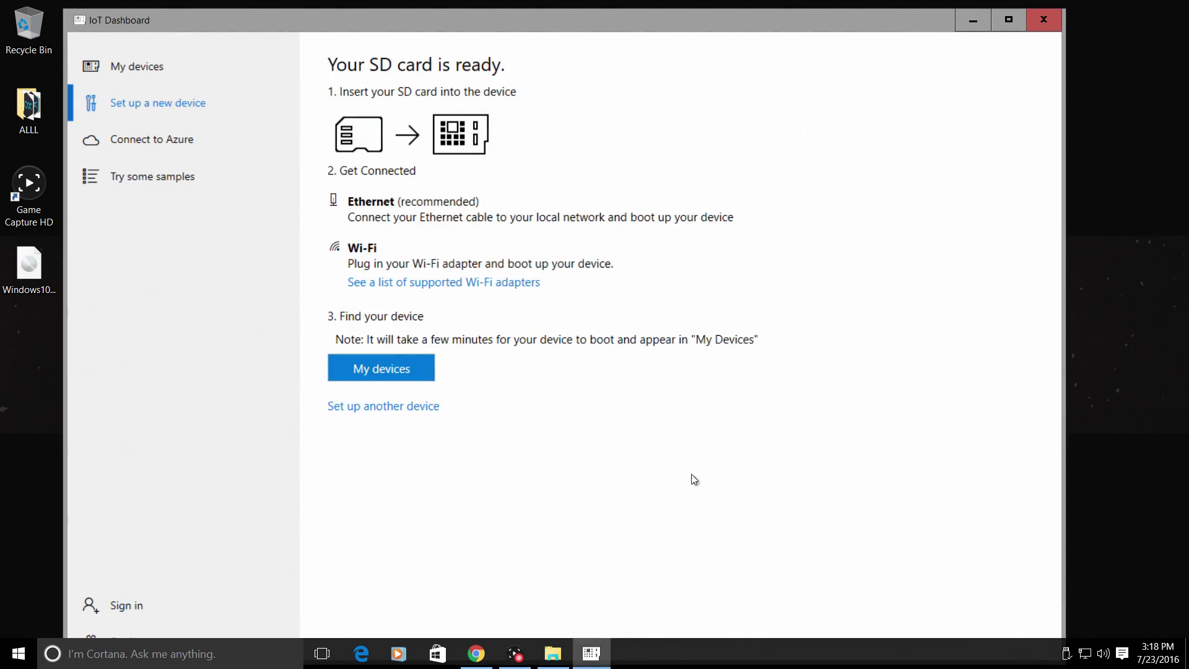
# - Inspect the boot files on EFIESP (E:), then close File Explorer and IoT Dashboard
pyautogui.click(555, 655)
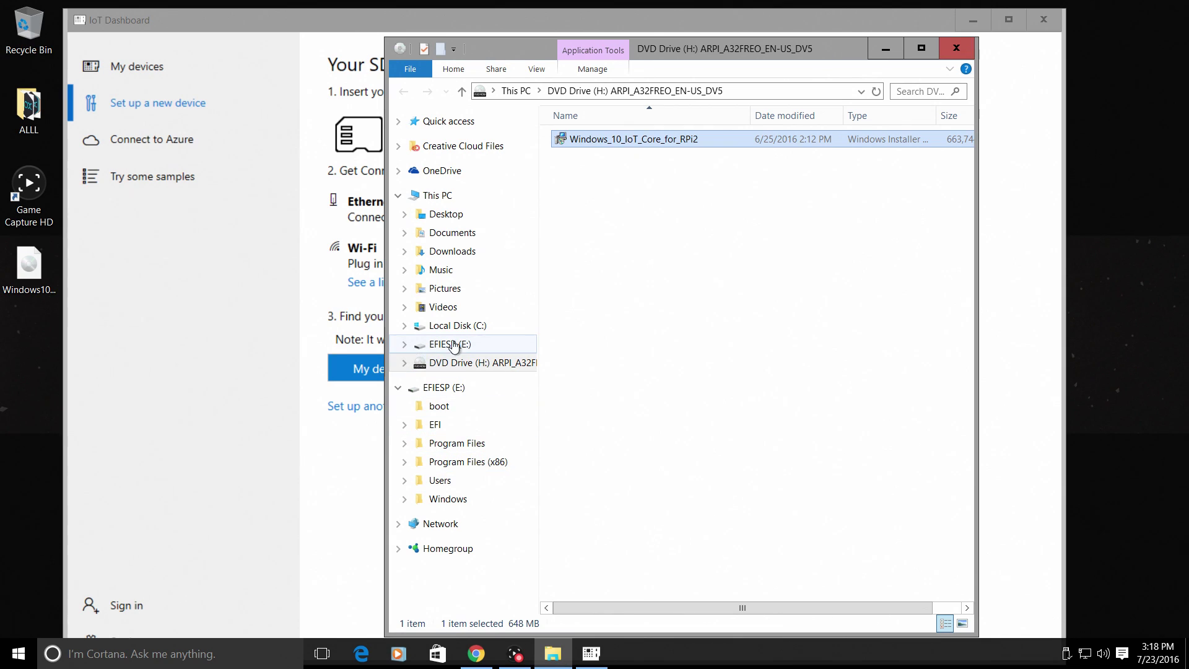
pyautogui.click(448, 350)
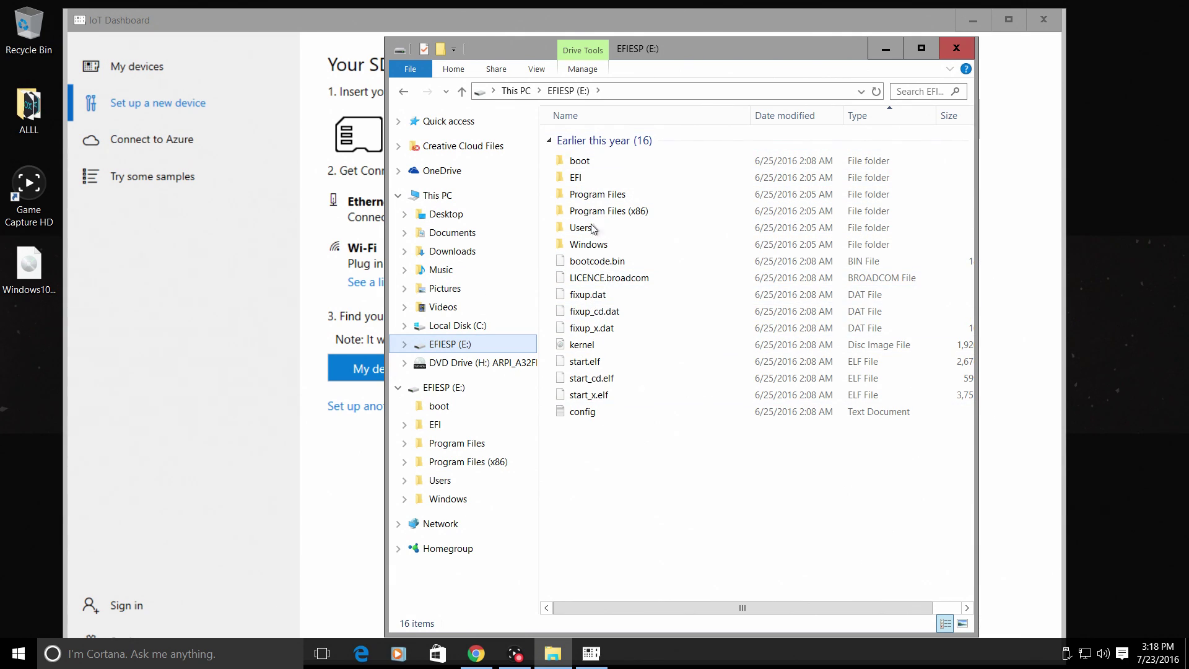
pyautogui.click(968, 52)
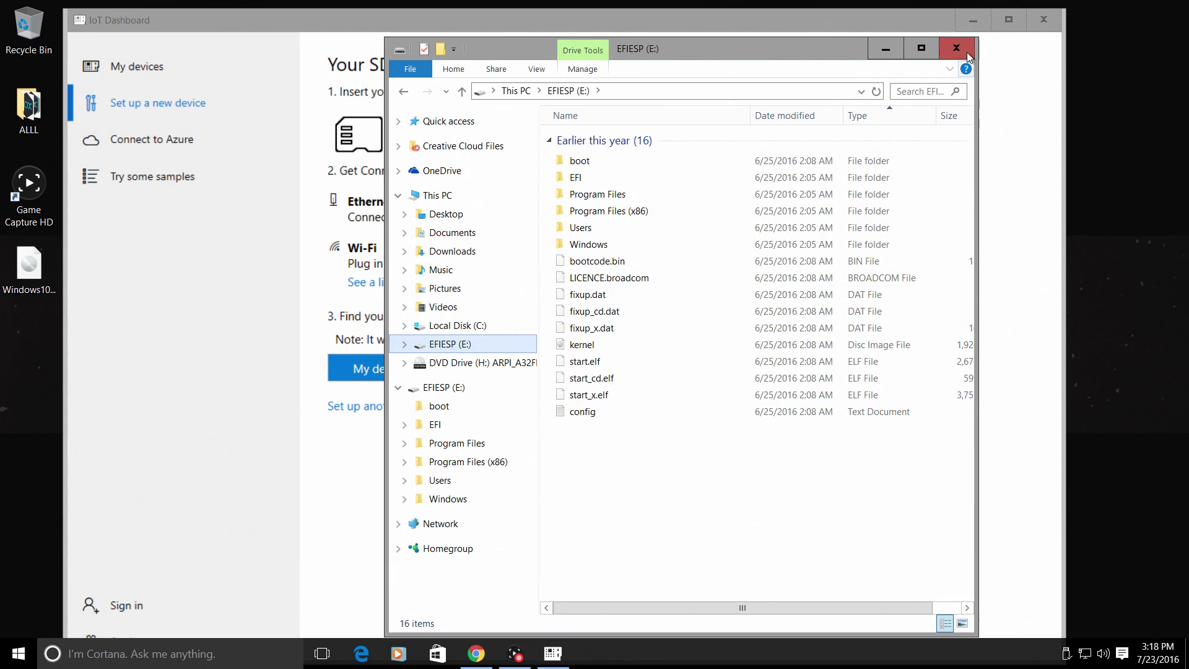
pyautogui.click(1052, 21)
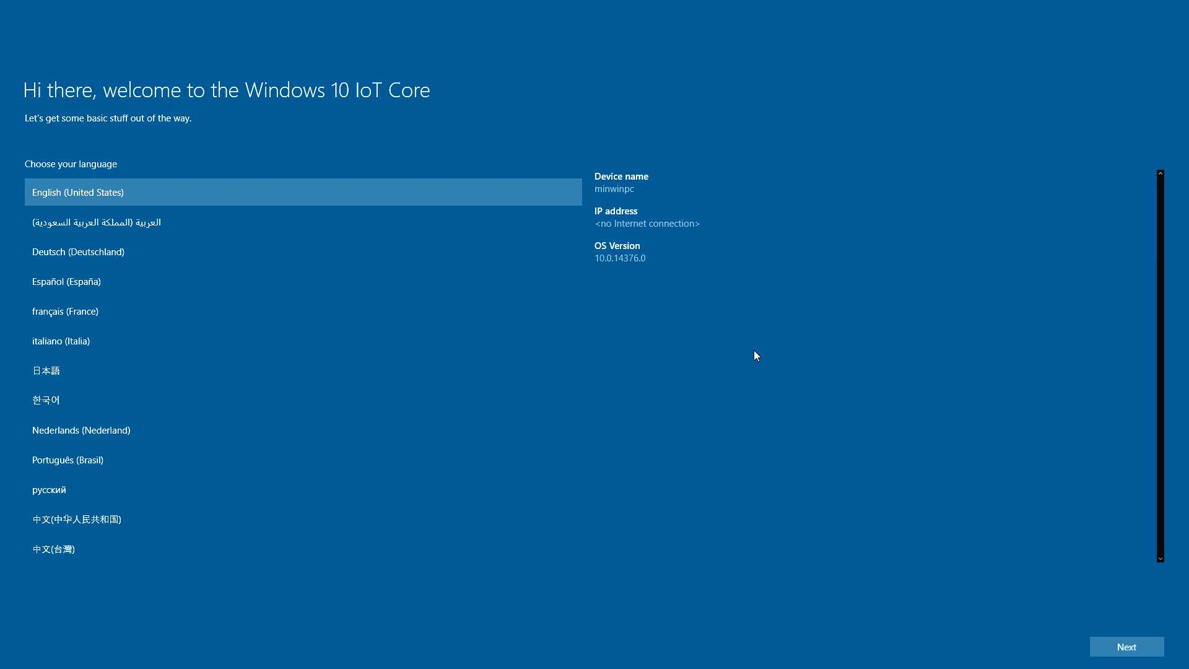
# - Continue with English (United States) and select the home Wi-Fi network
pyautogui.press('Return')
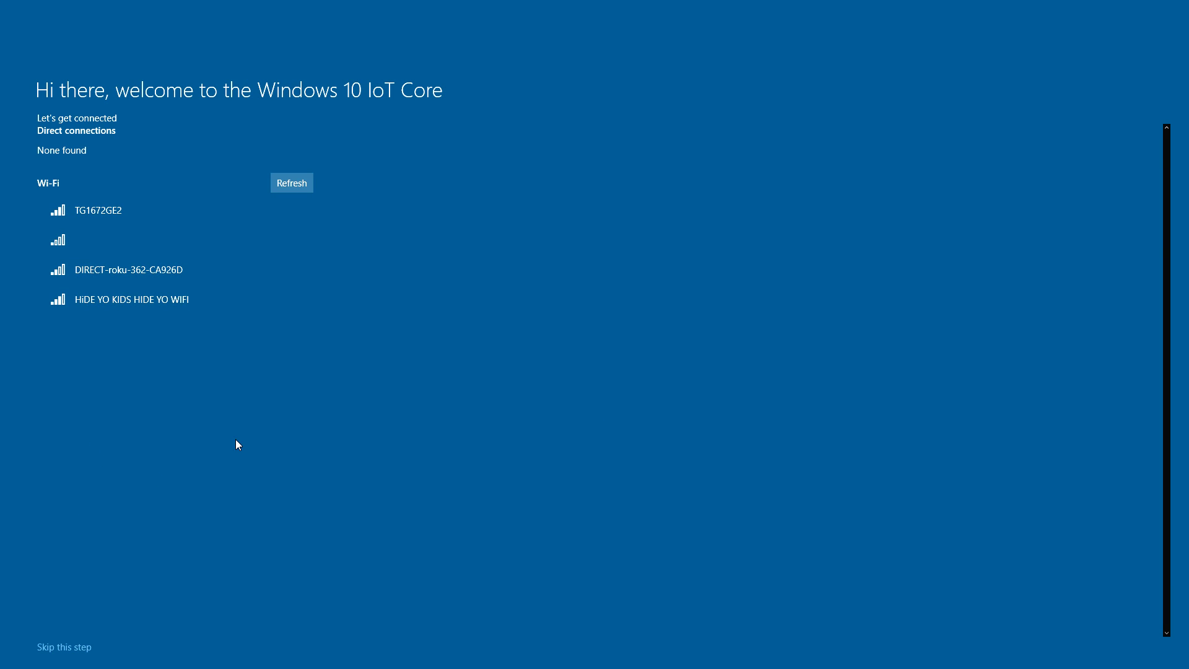
pyautogui.click(176, 304)
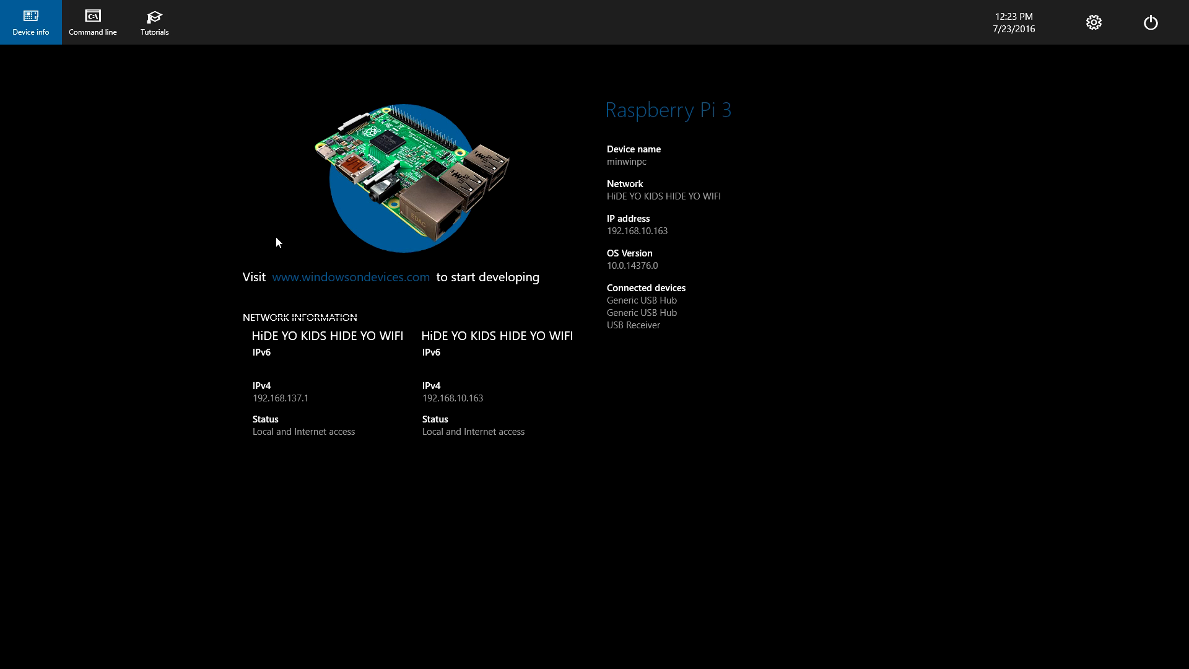
# - Glance at the Command line page, return, then open Tutorials with Get Started, Hello Blinky, Get Connected, Get Coding
pyautogui.click(94, 18)
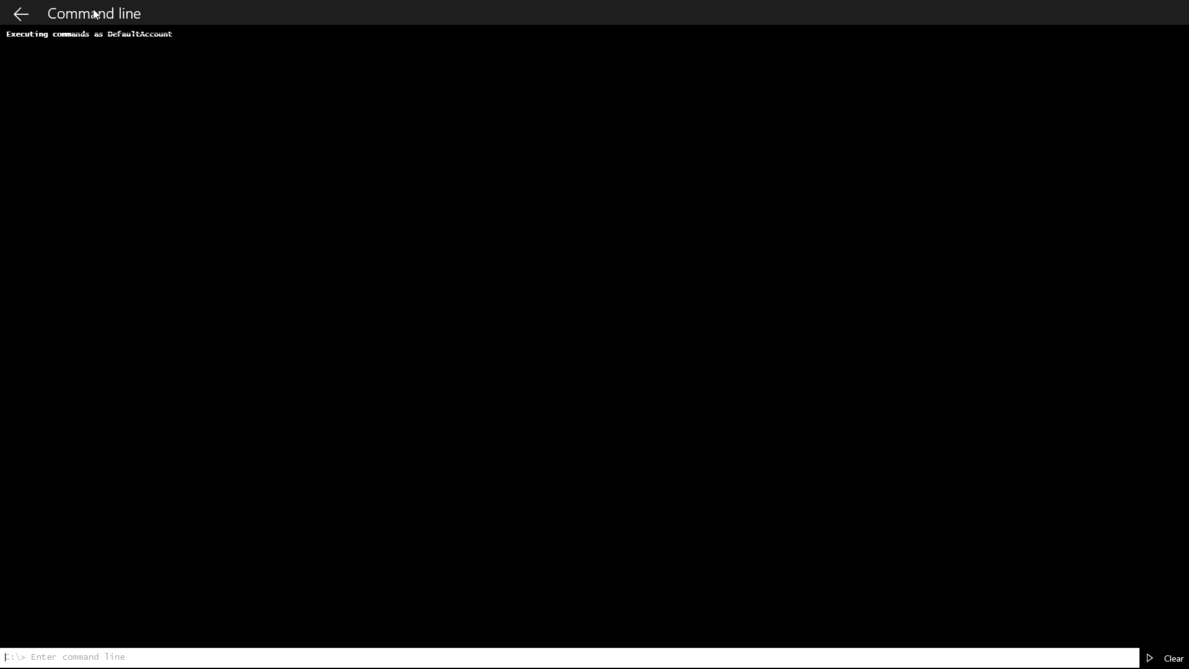
pyautogui.click(20, 14)
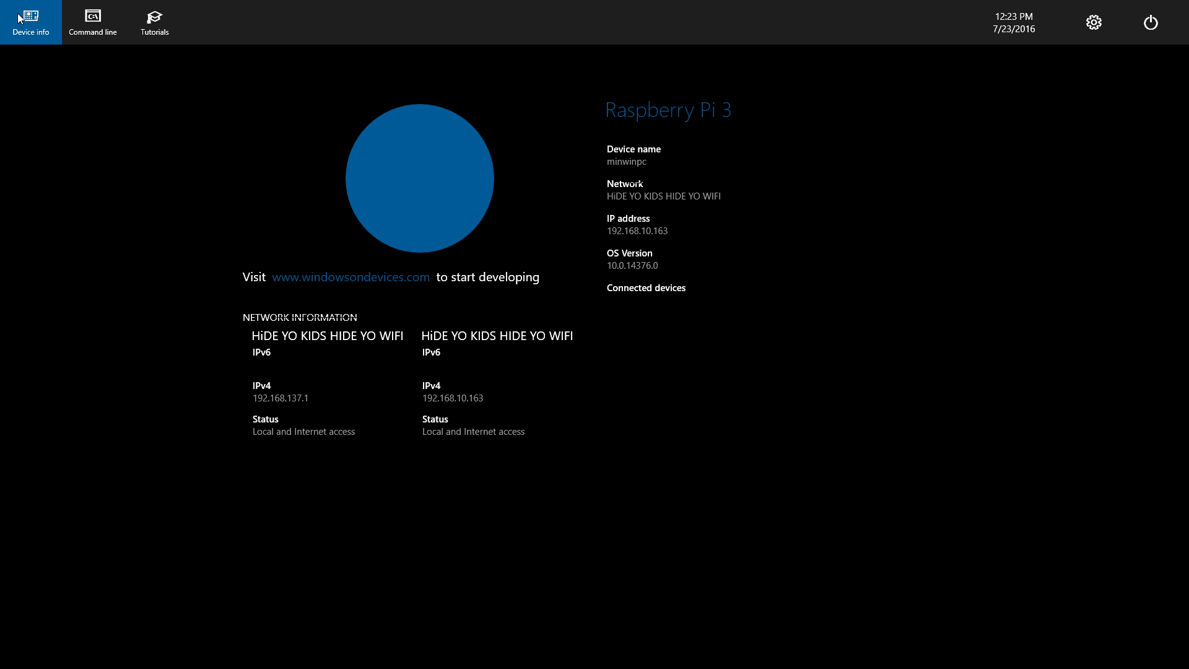
pyautogui.click(169, 20)
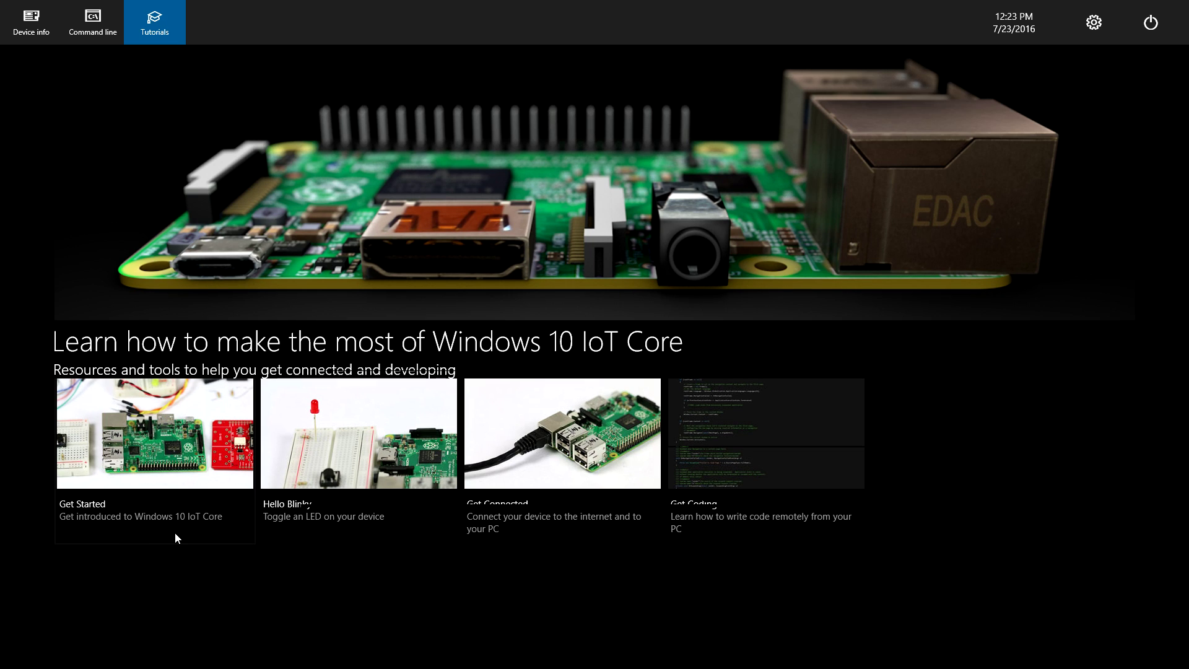
pyautogui.click(220, 511)
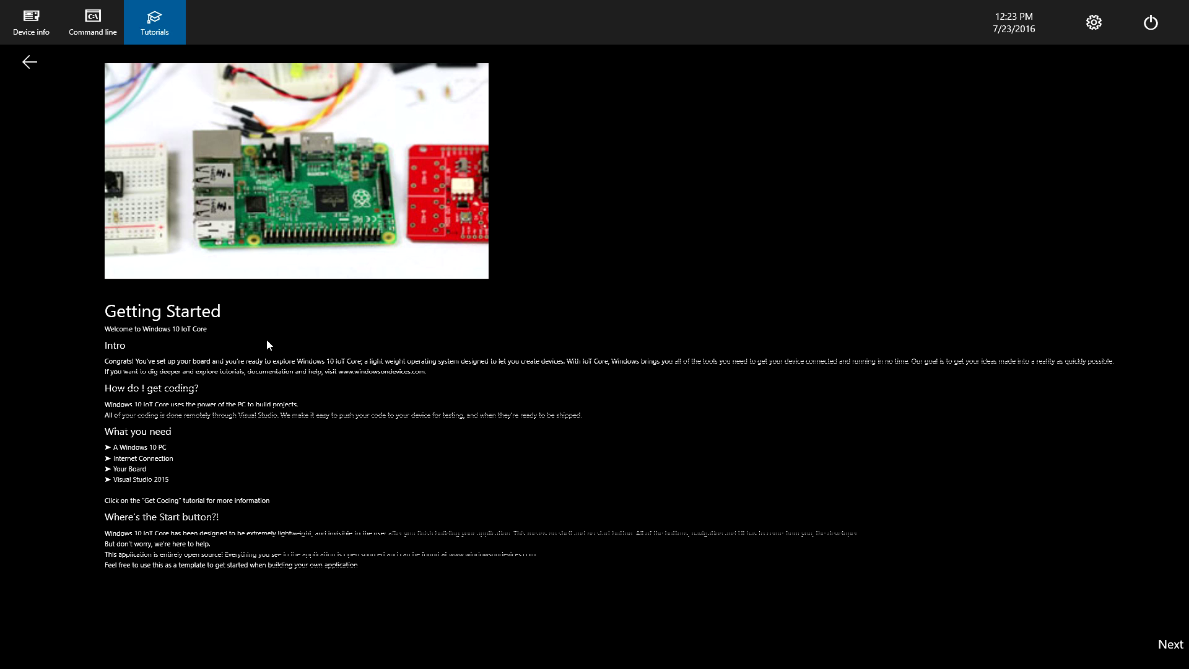
pyautogui.click(29, 62)
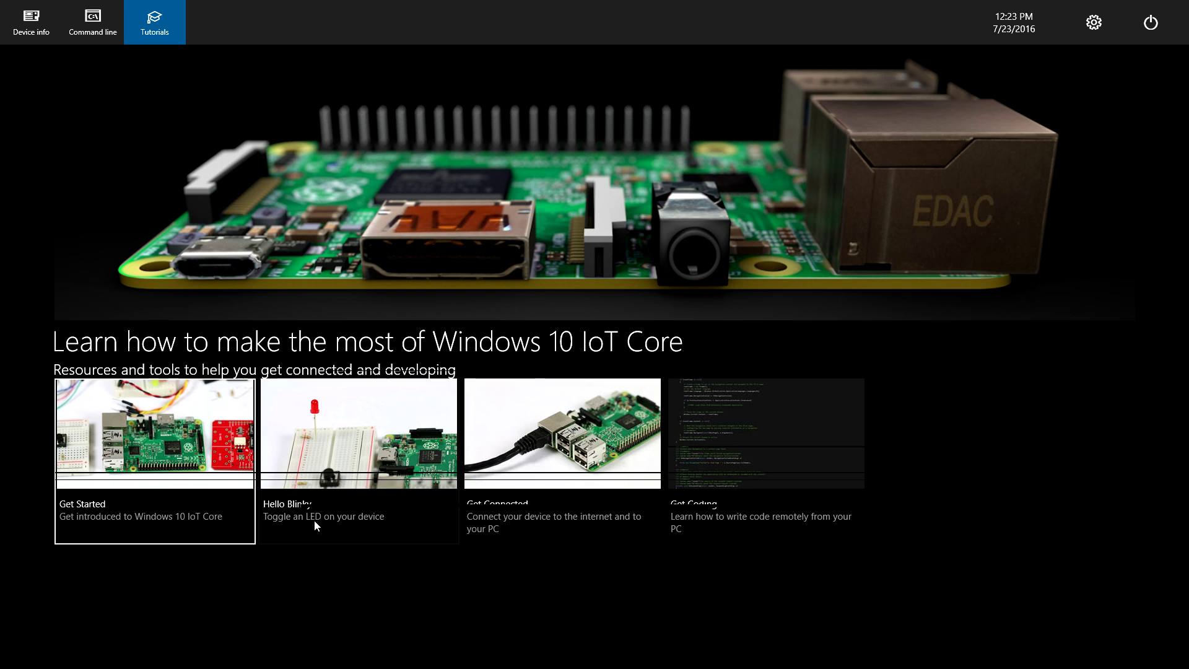
pyautogui.click(333, 520)
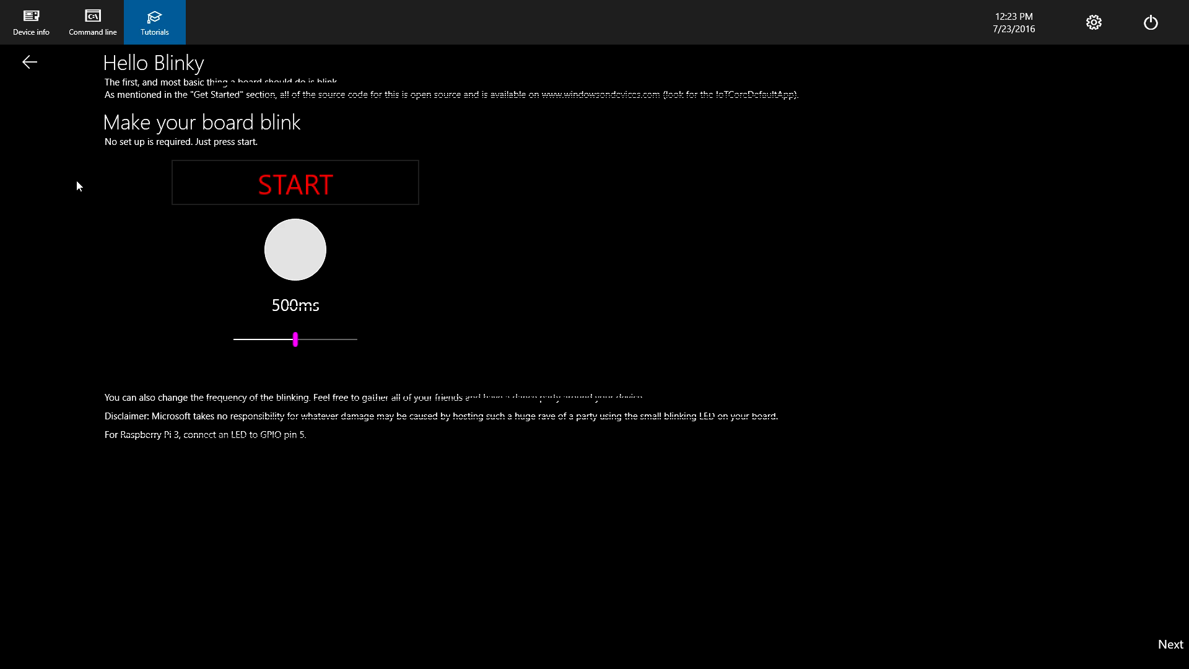
pyautogui.click(26, 64)
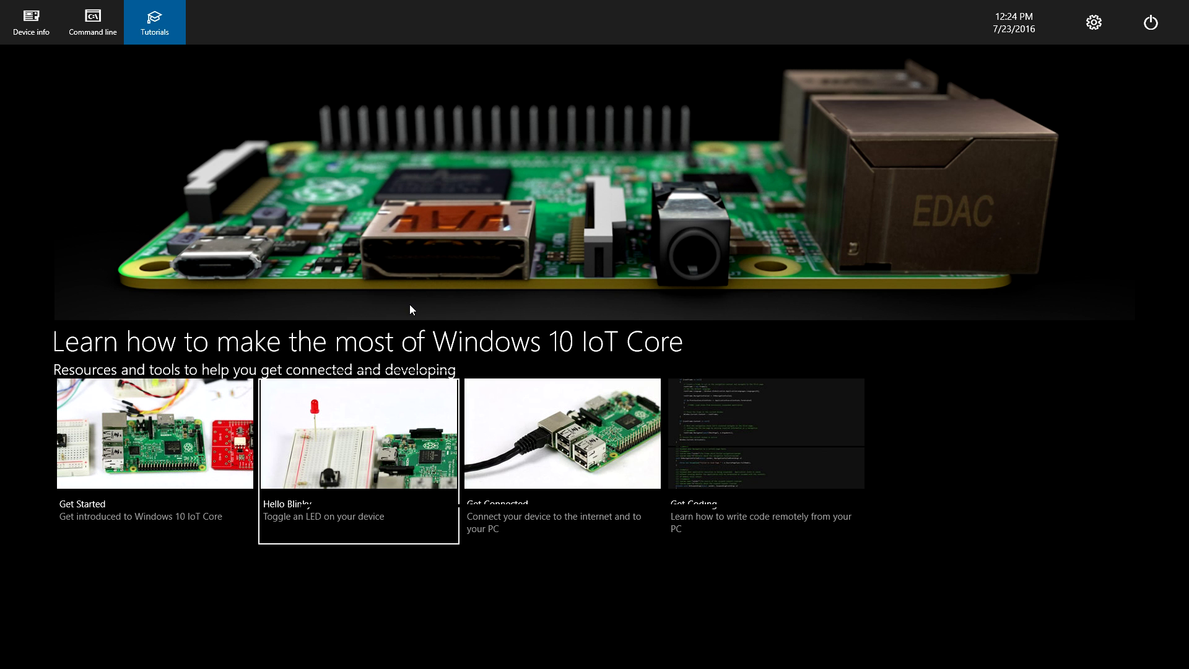